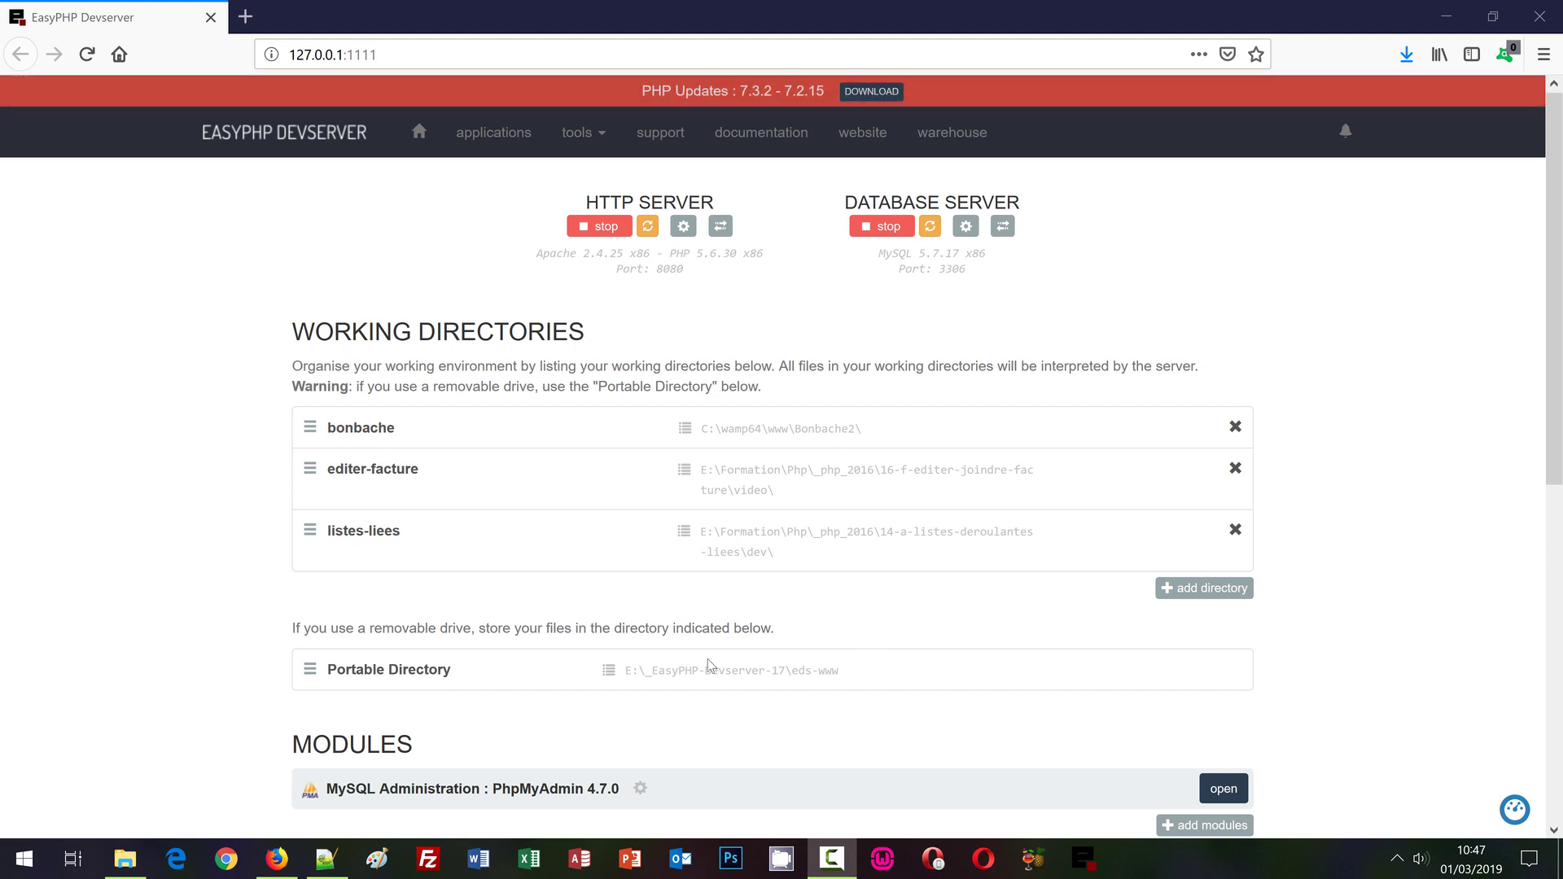
- Switch to File Explorer and open magasin_import.sql in Notepad++
left_click(125, 859)
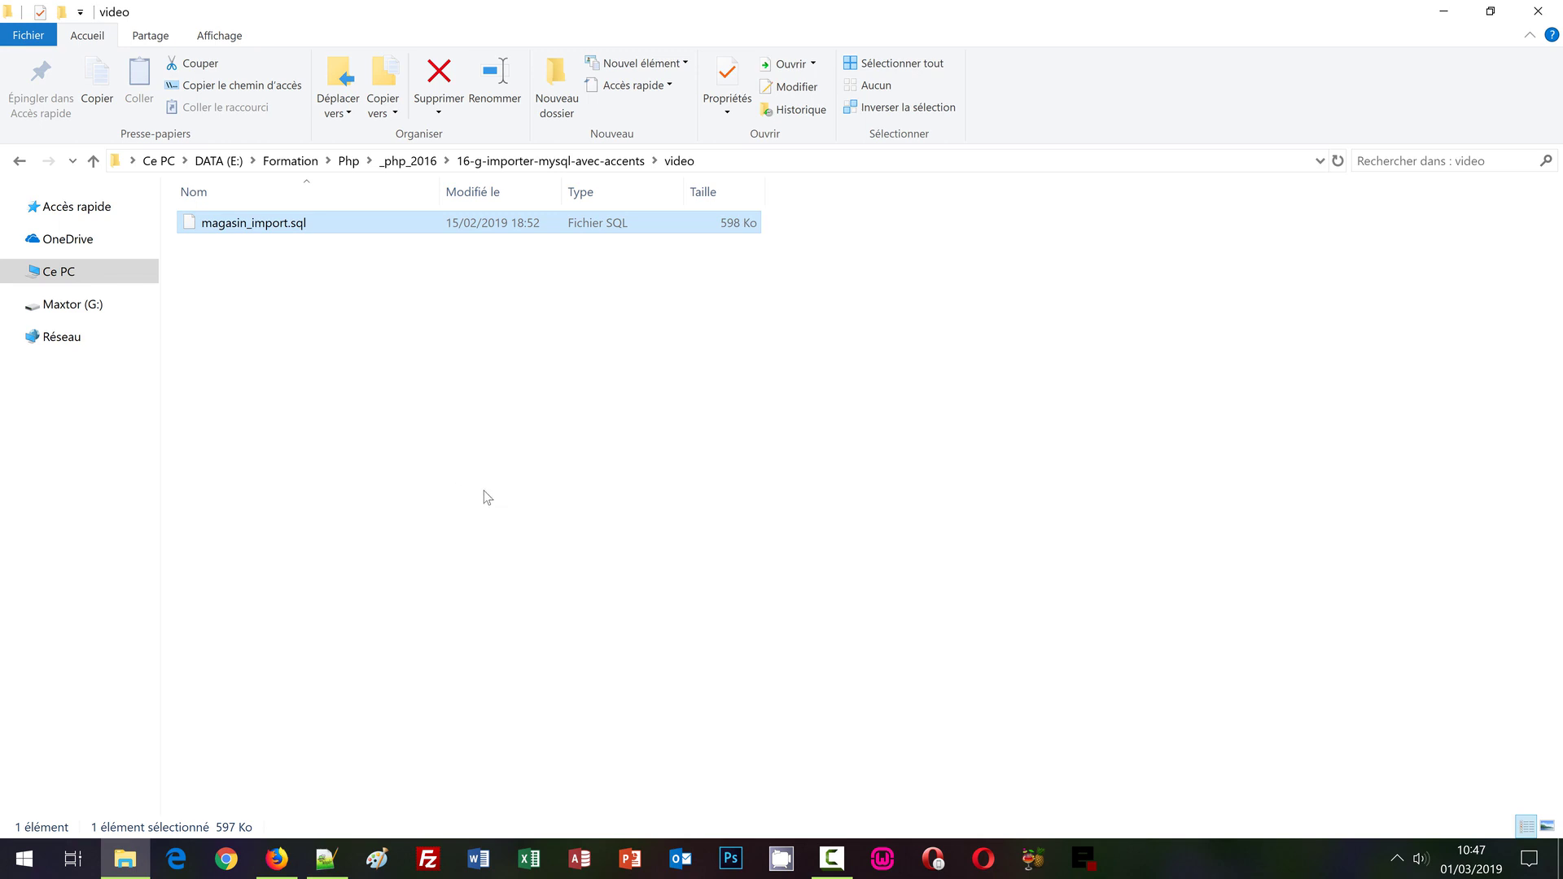
right_click(277, 234)
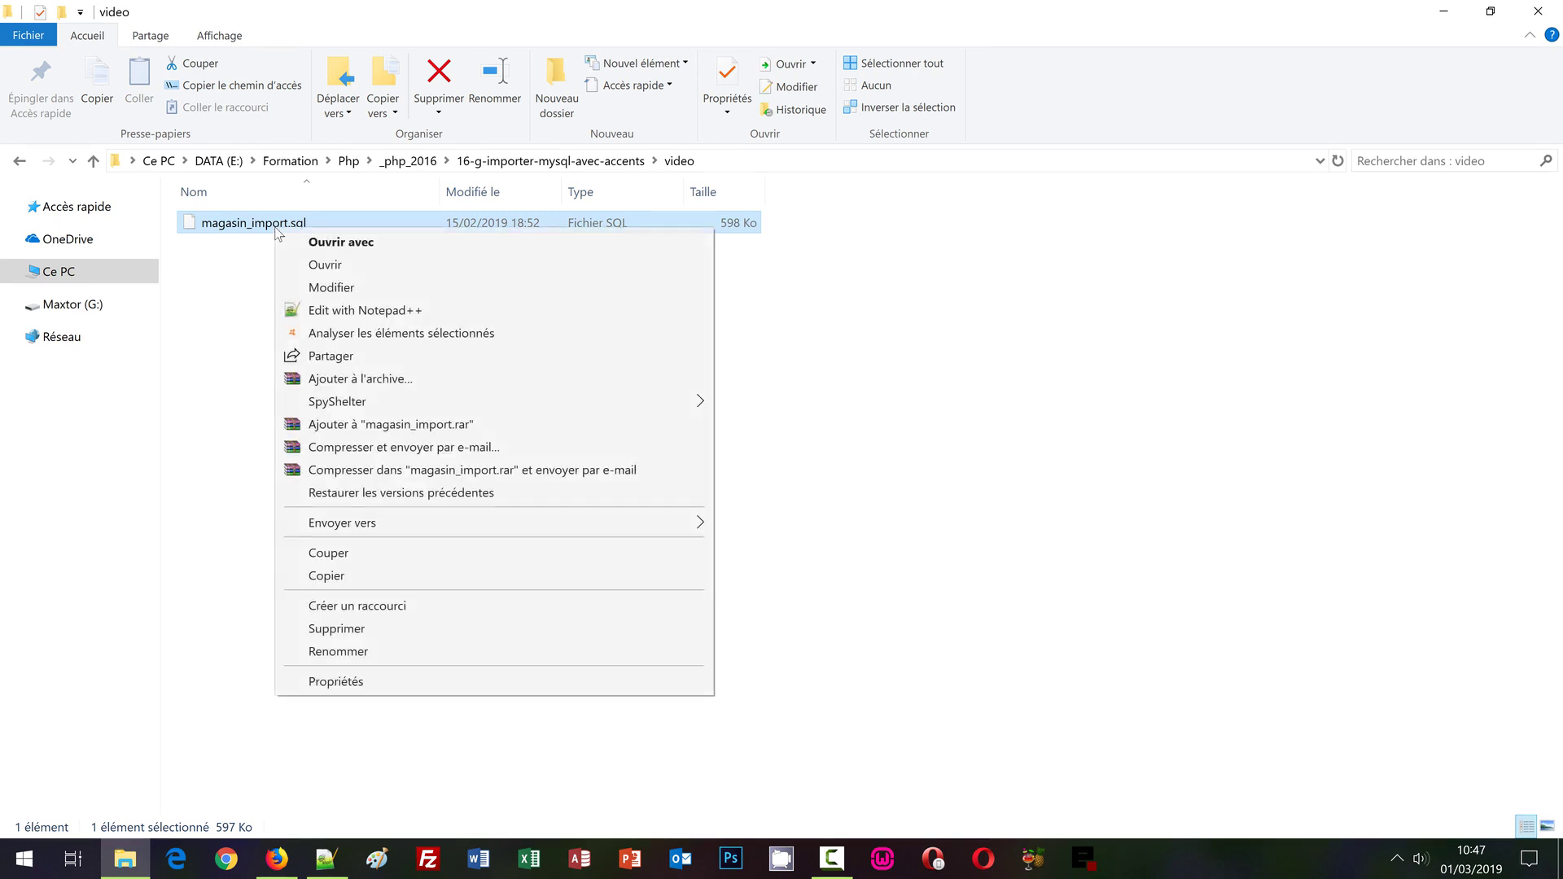
left_click(352, 310)
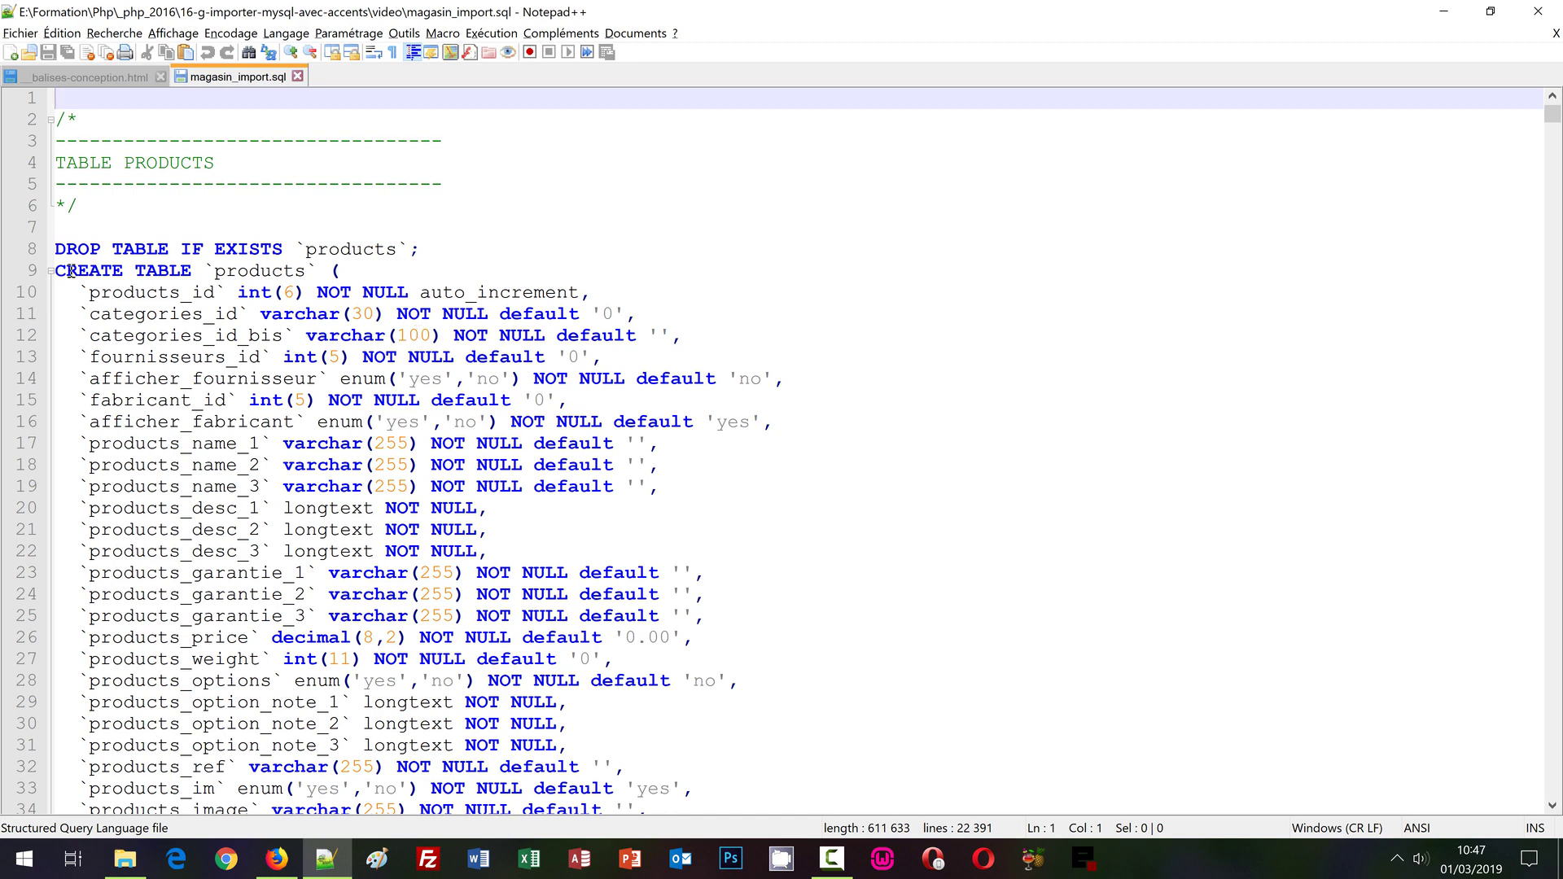
- Examine the products table's CREATE TABLE and INSERT INTO statements and the accented characters in the product descriptions
left_click_drag(56, 270, 189, 270)
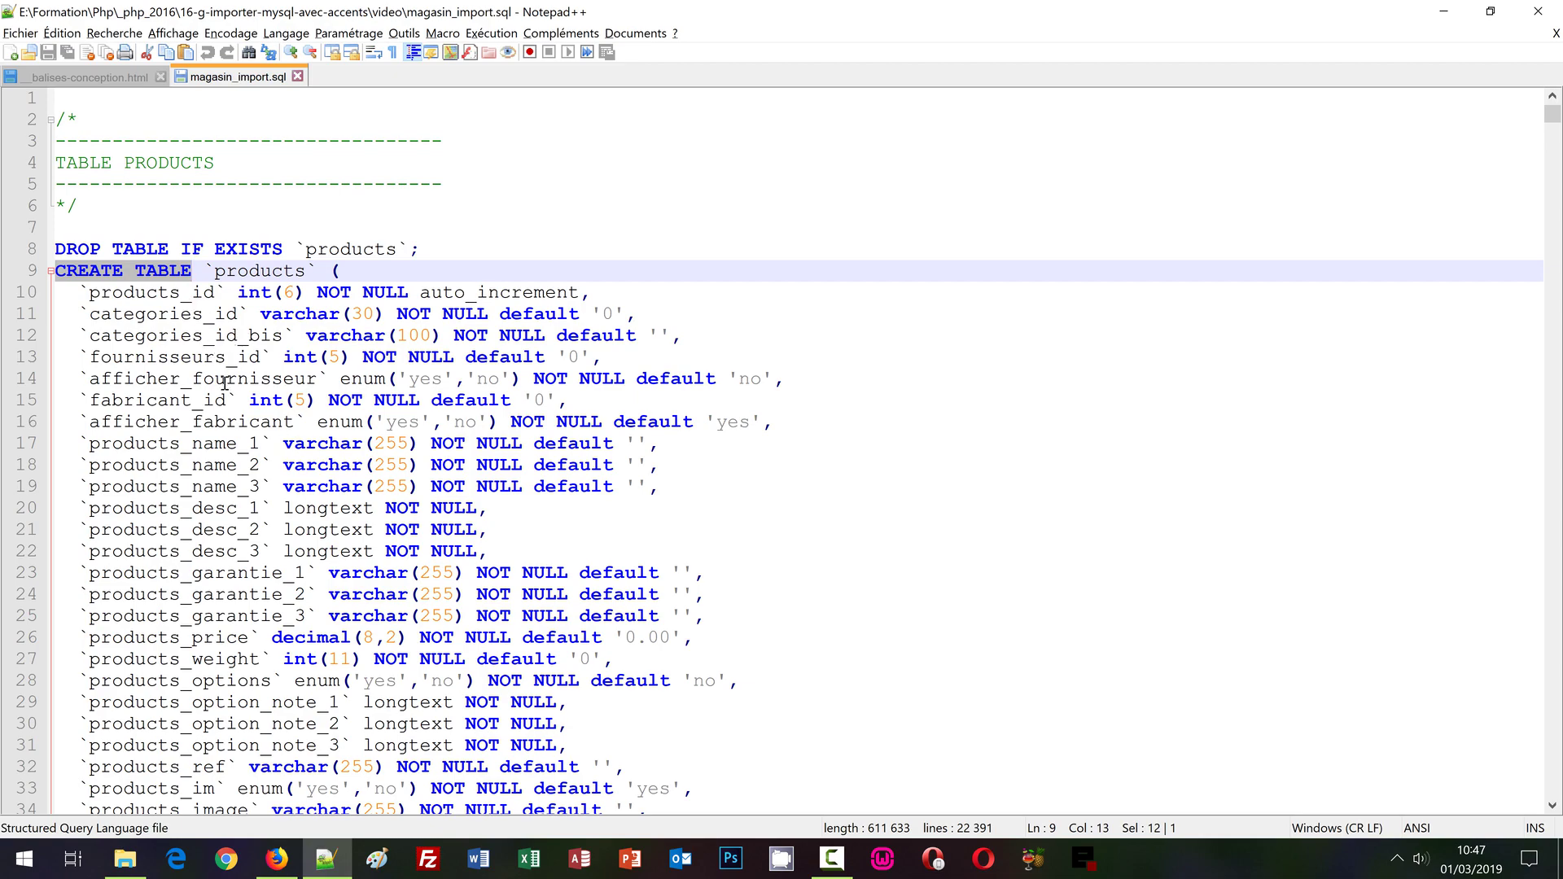
scroll(231, 422, "down", 8)
scroll(231, 422, "down", 10)
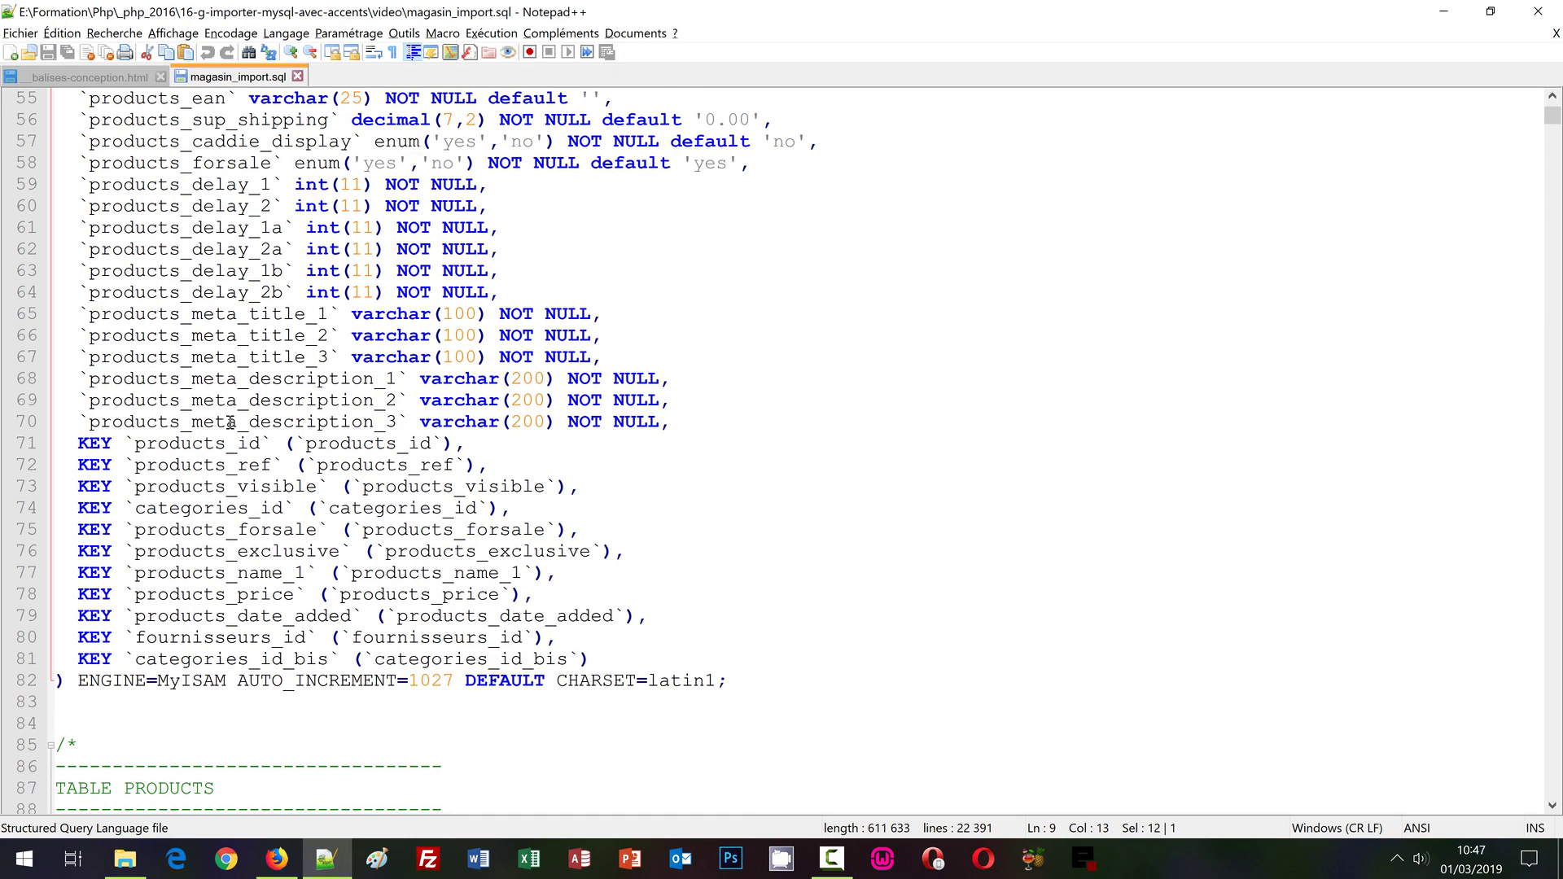
scroll(231, 422, "down", 8)
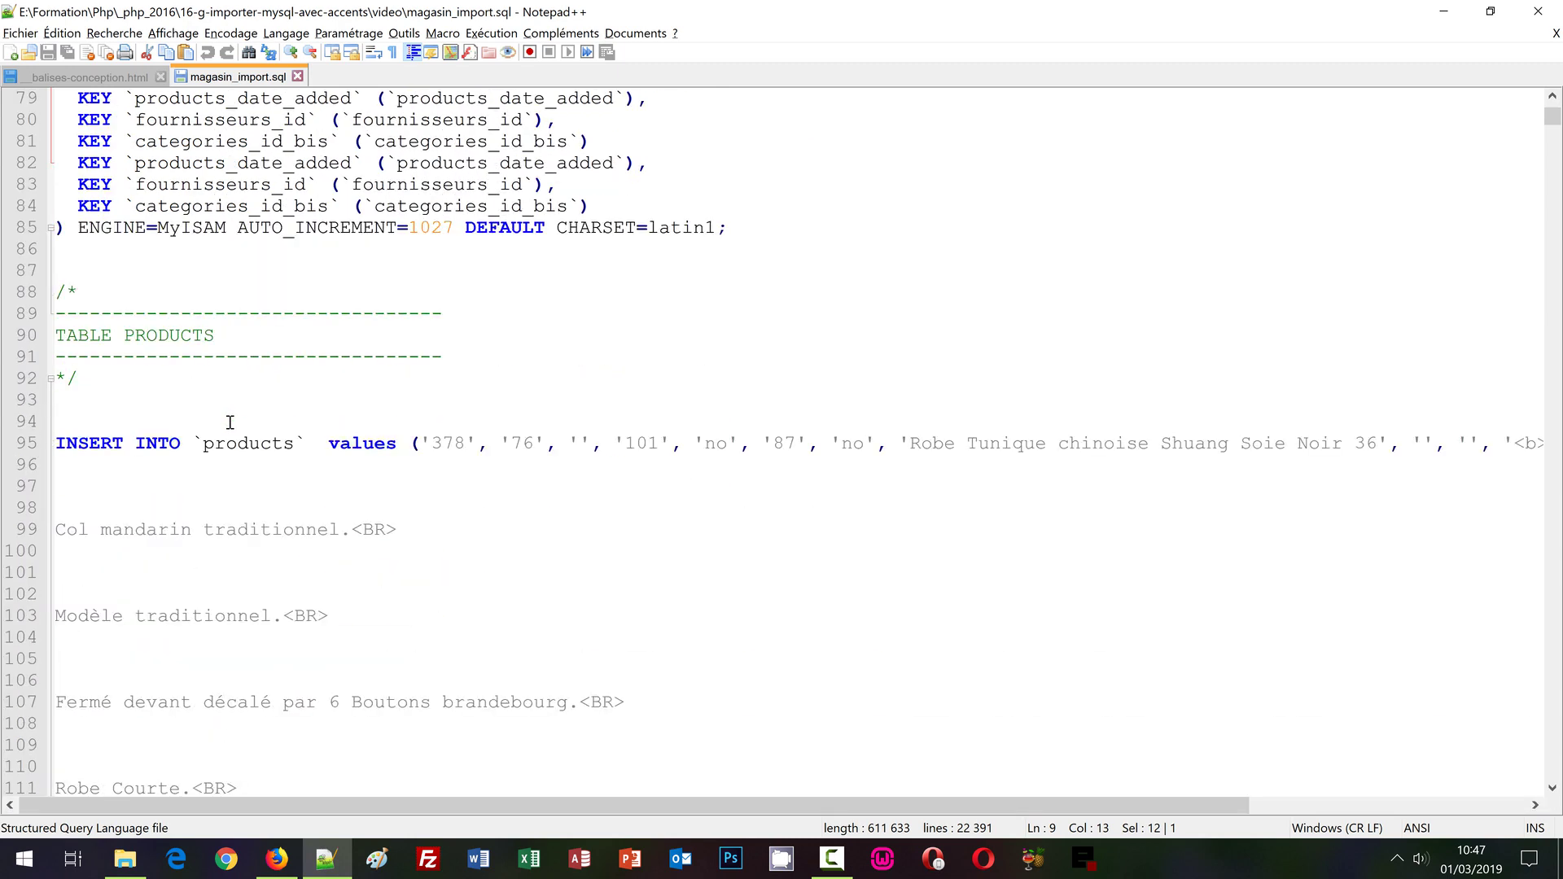
left_click_drag(180, 380, 102, 423)
scroll(119, 447, "down", 2)
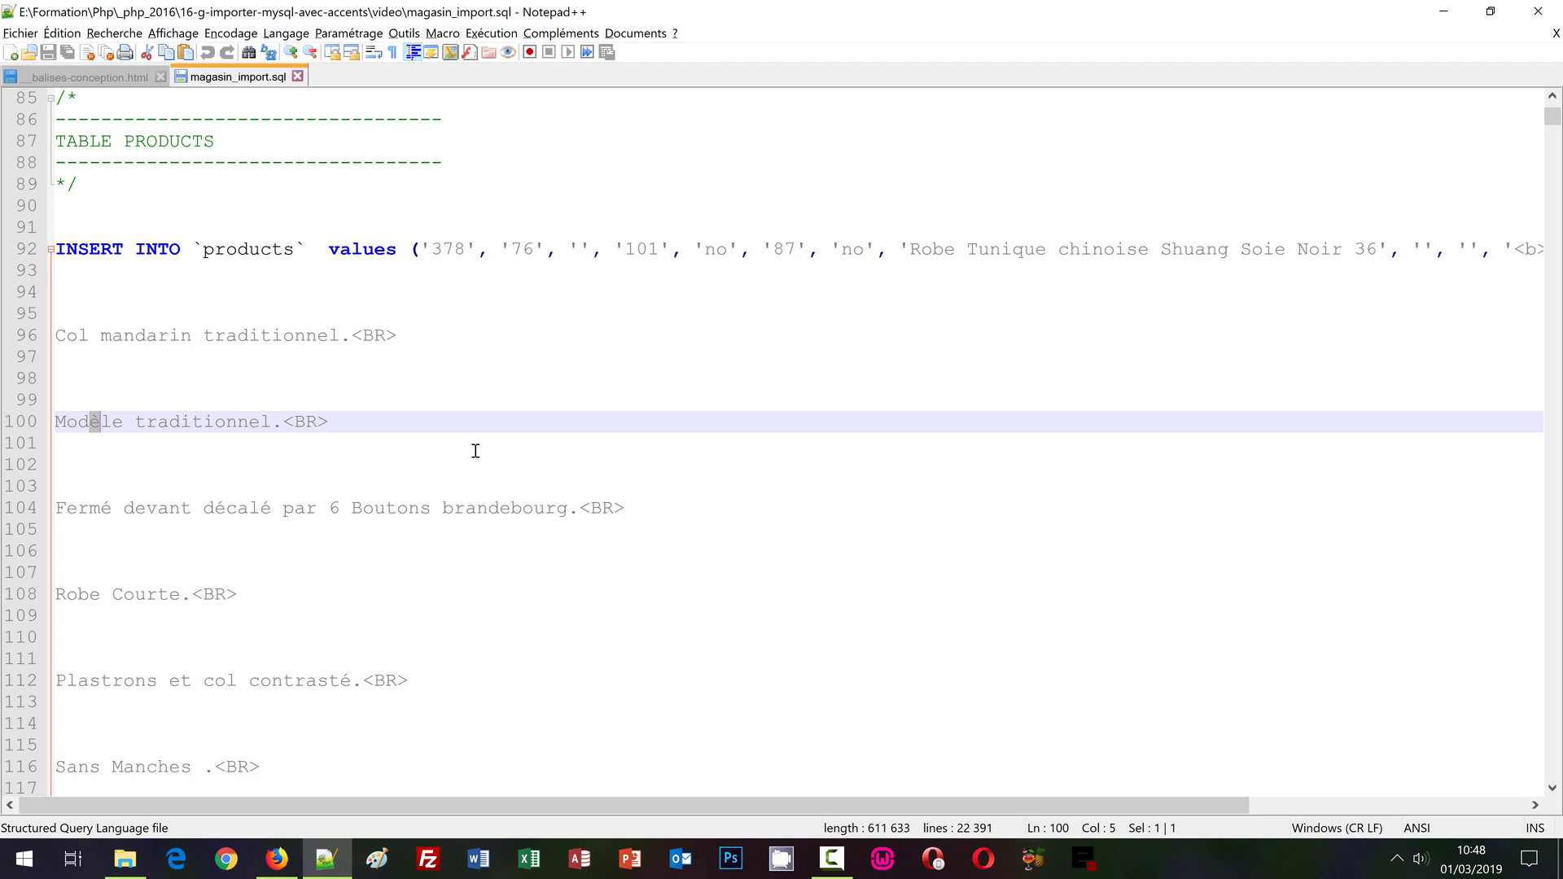
- Switch to Firefox, open phpMyAdmin from the EasyPHP modules and name a new database Magasin
left_click(286, 861)
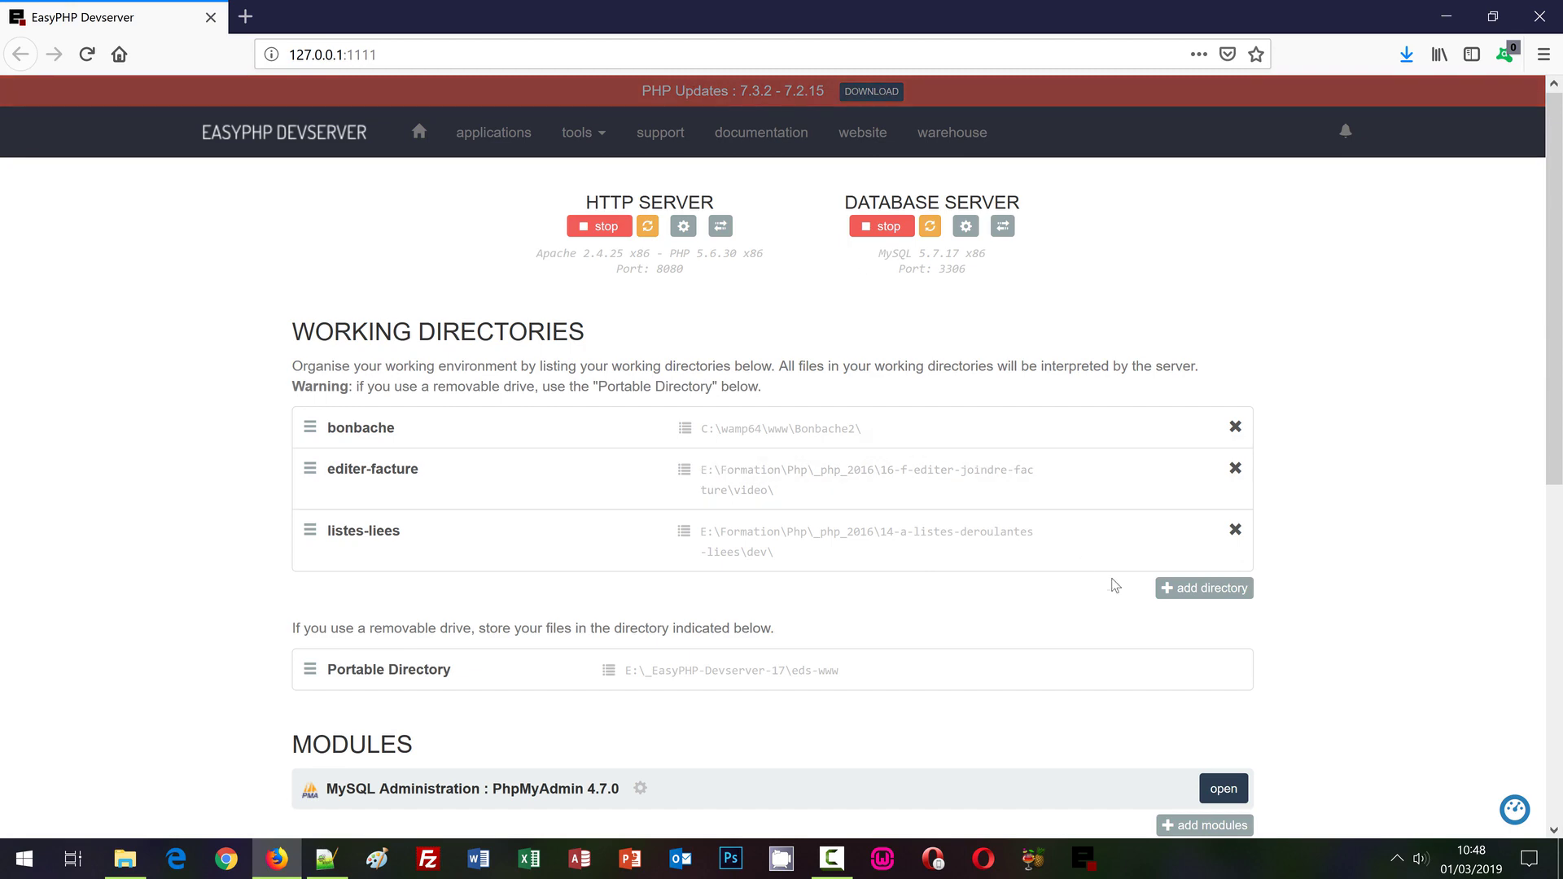
left_click(1218, 788)
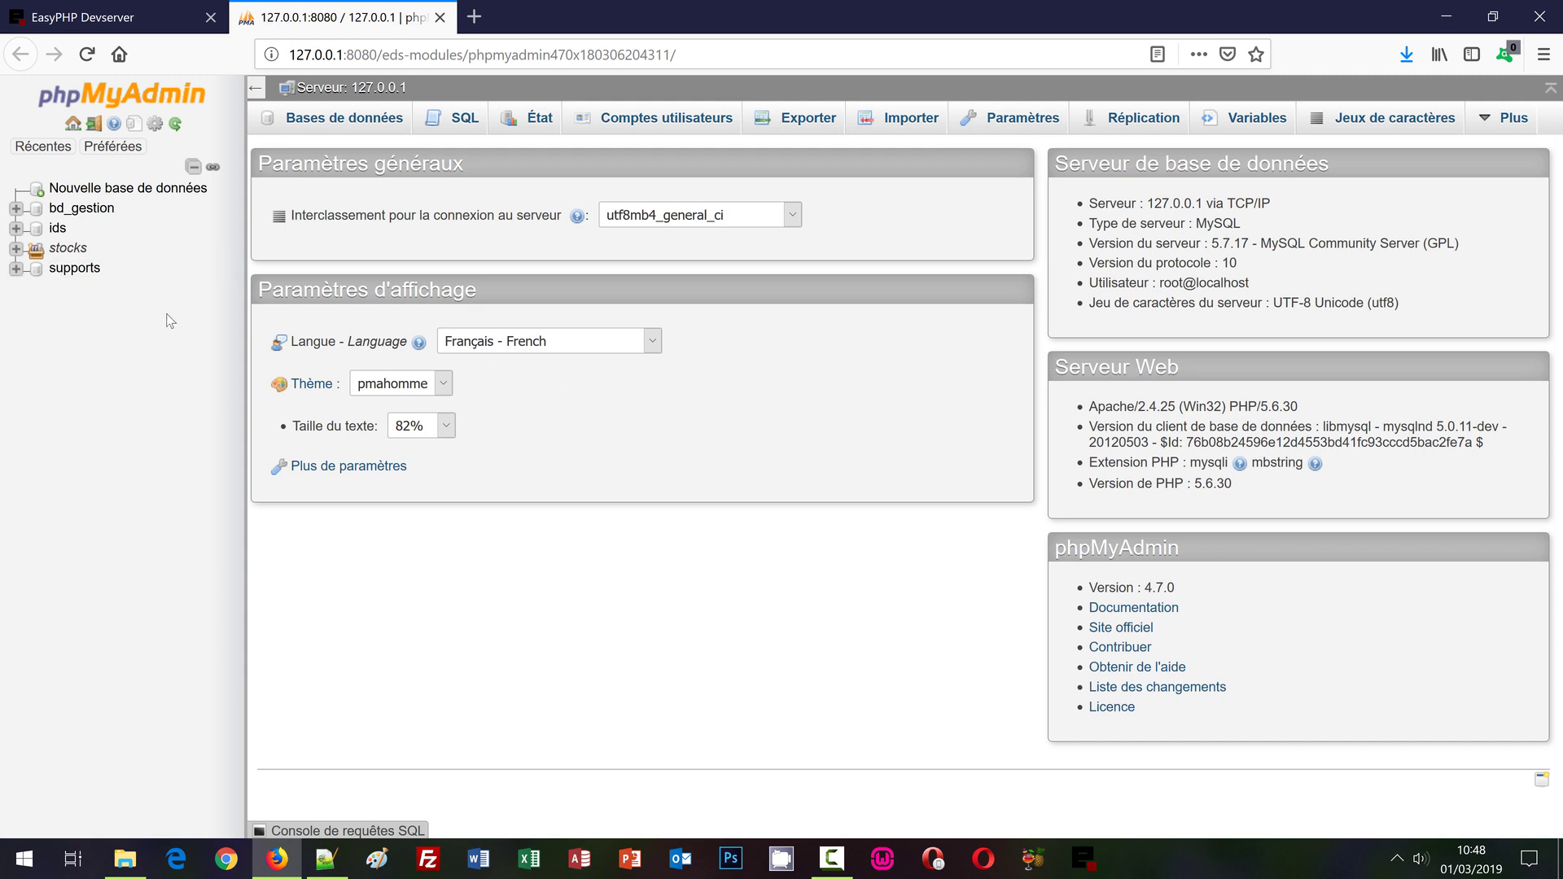
left_click(146, 195)
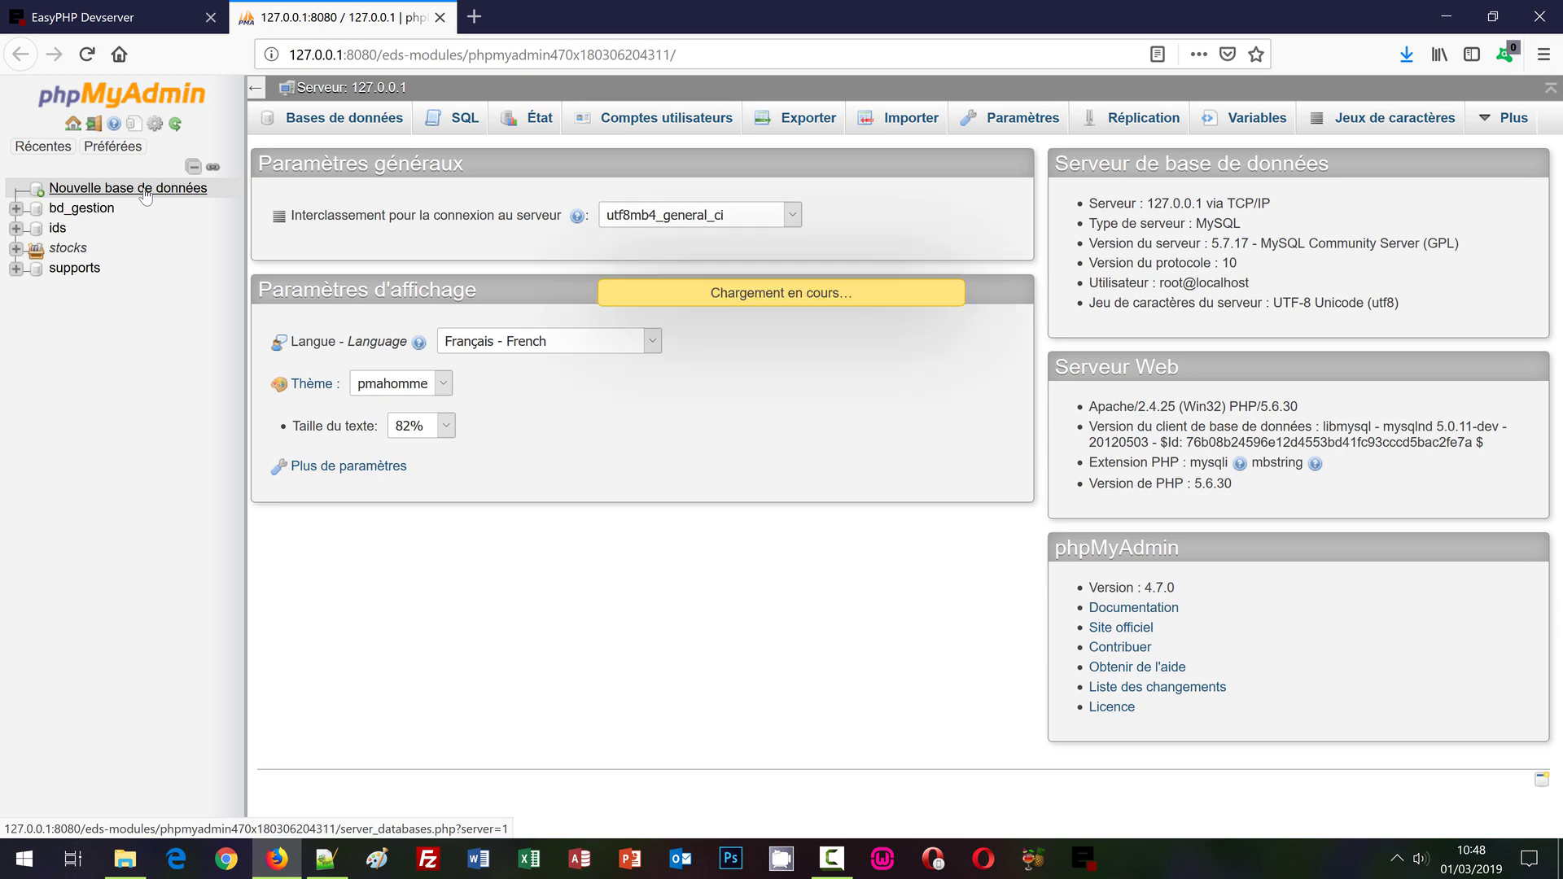
left_click(358, 272)
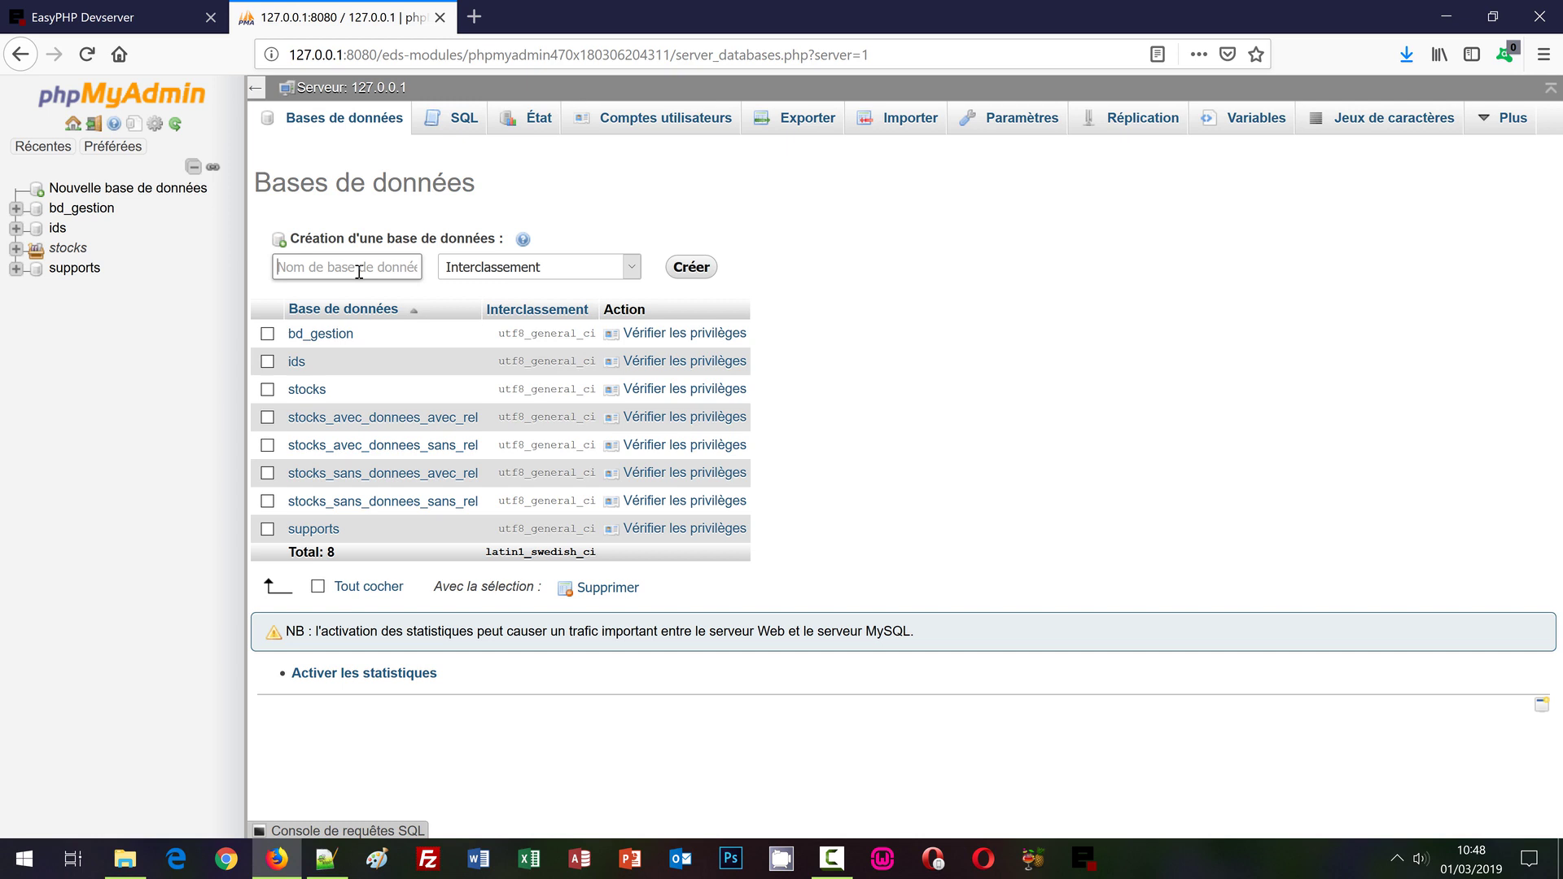
type("Magasin")
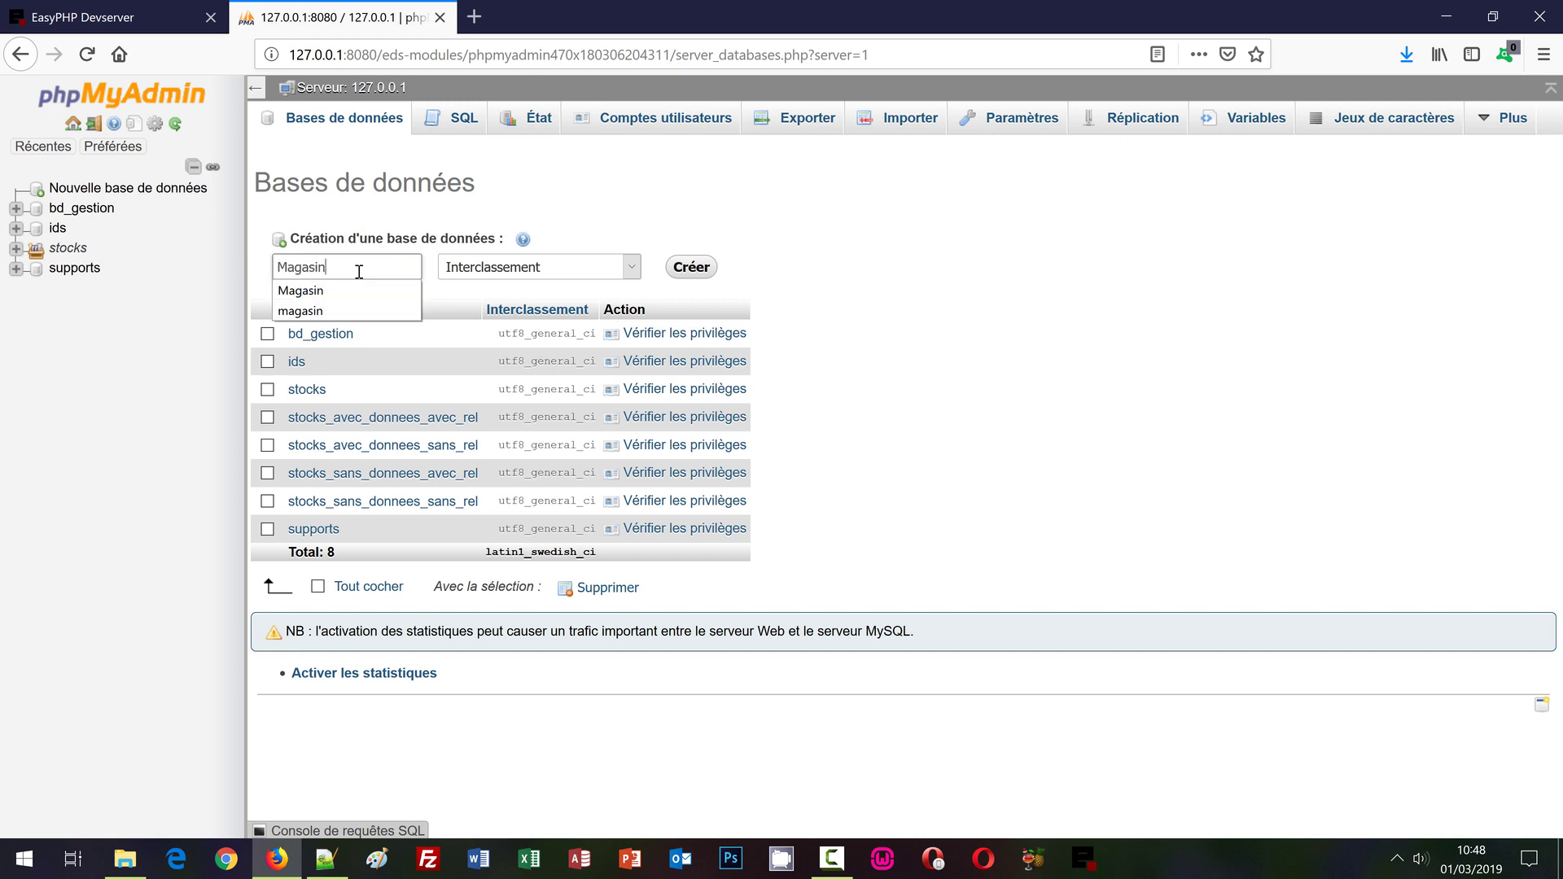
- Set the new database's collation to utf8_general_ci and create it
left_click(606, 278)
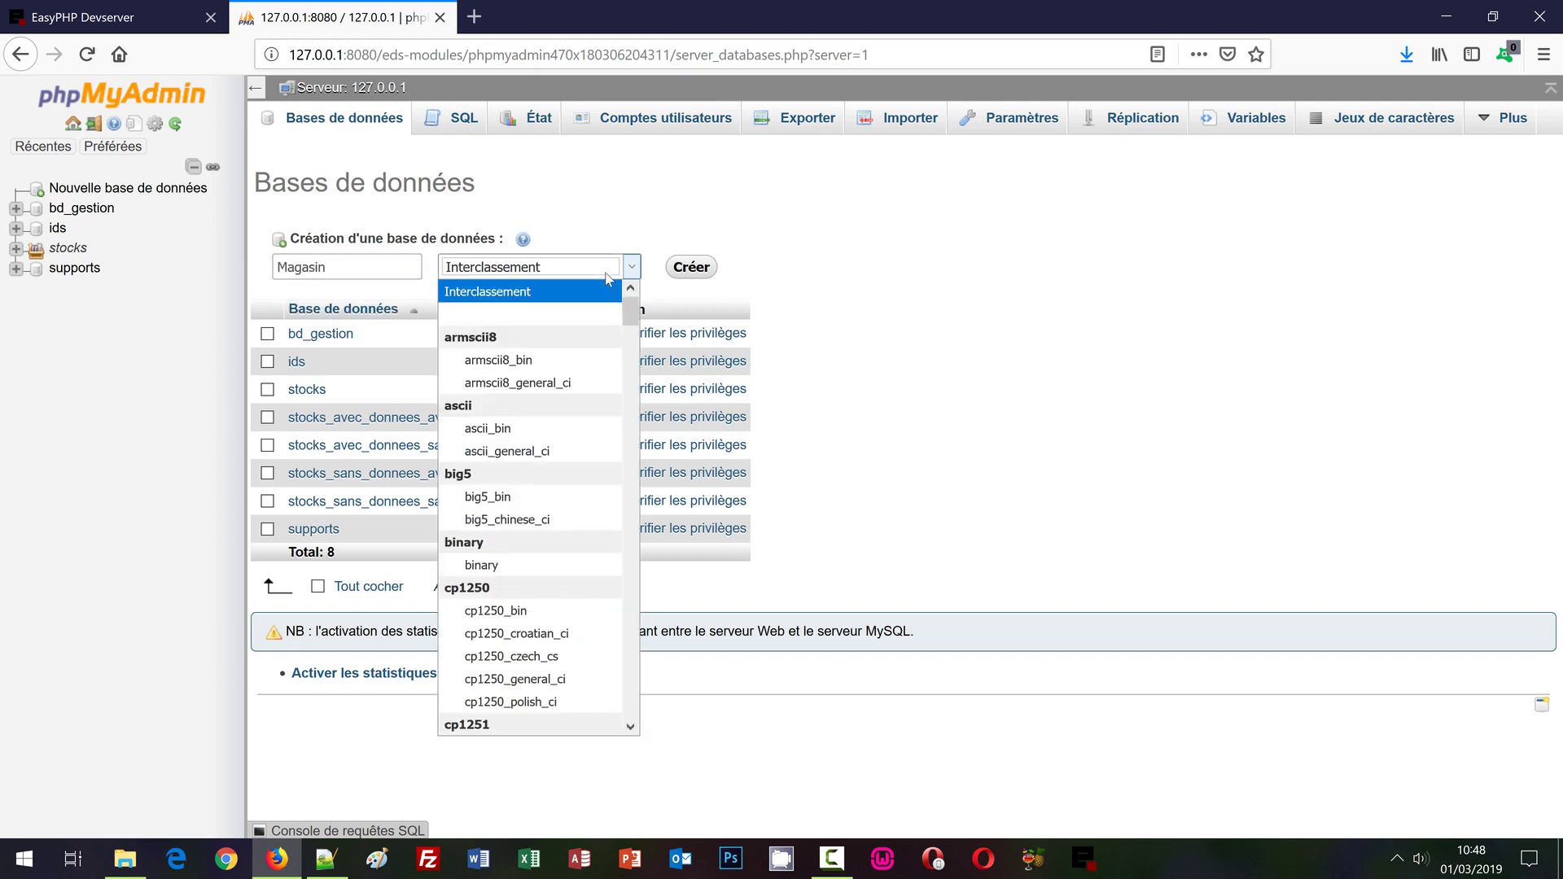
type("utf8")
key("Down")
key("Down")
key("Down")
key("Down")
key("Down")
key("Down")
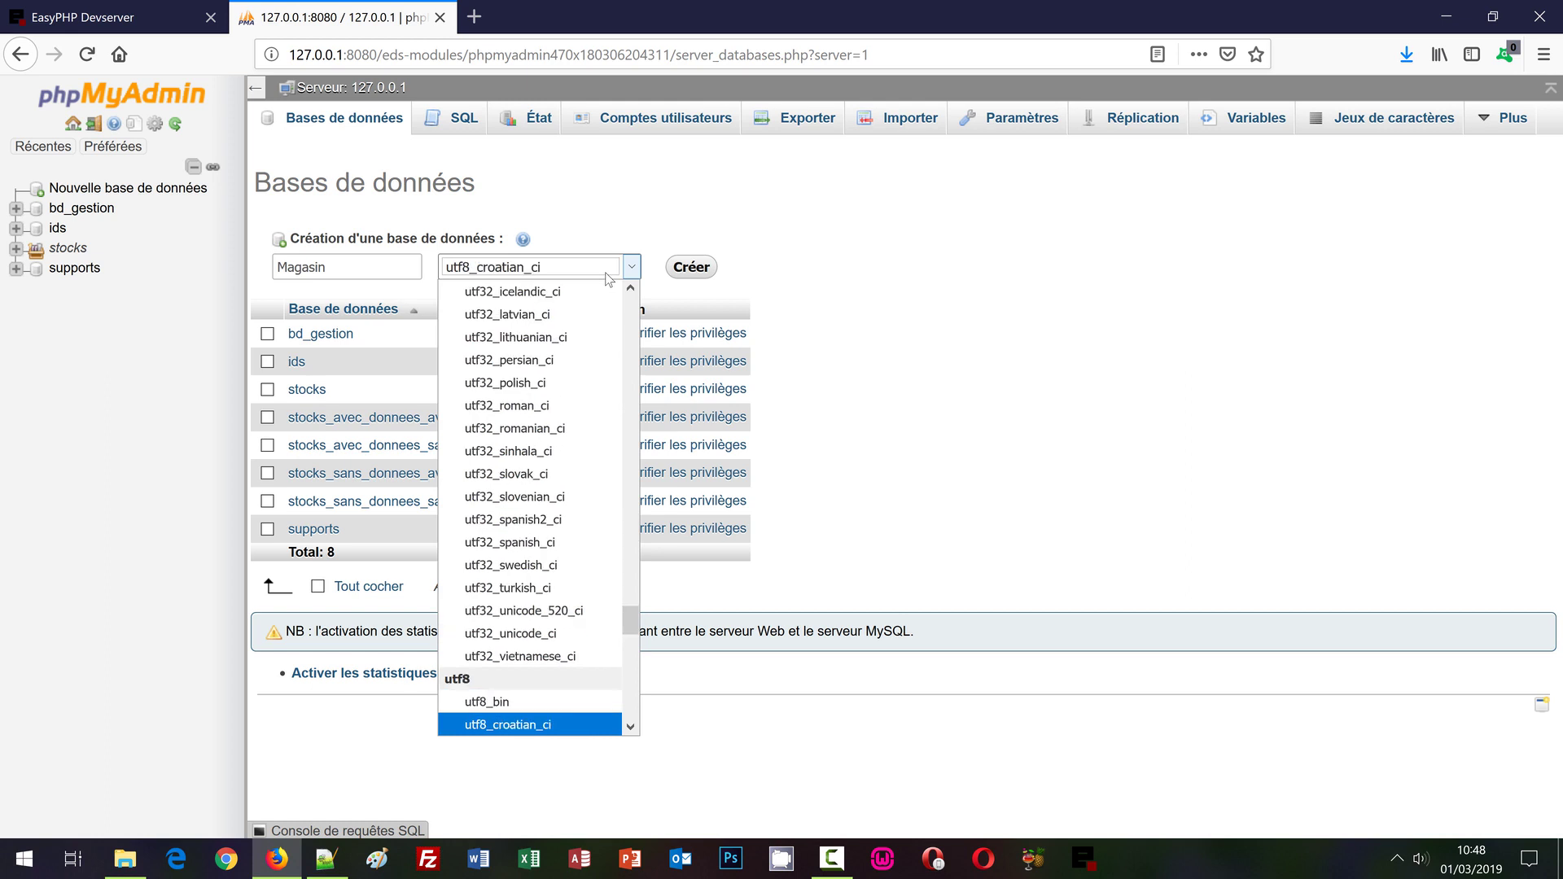
key("Return")
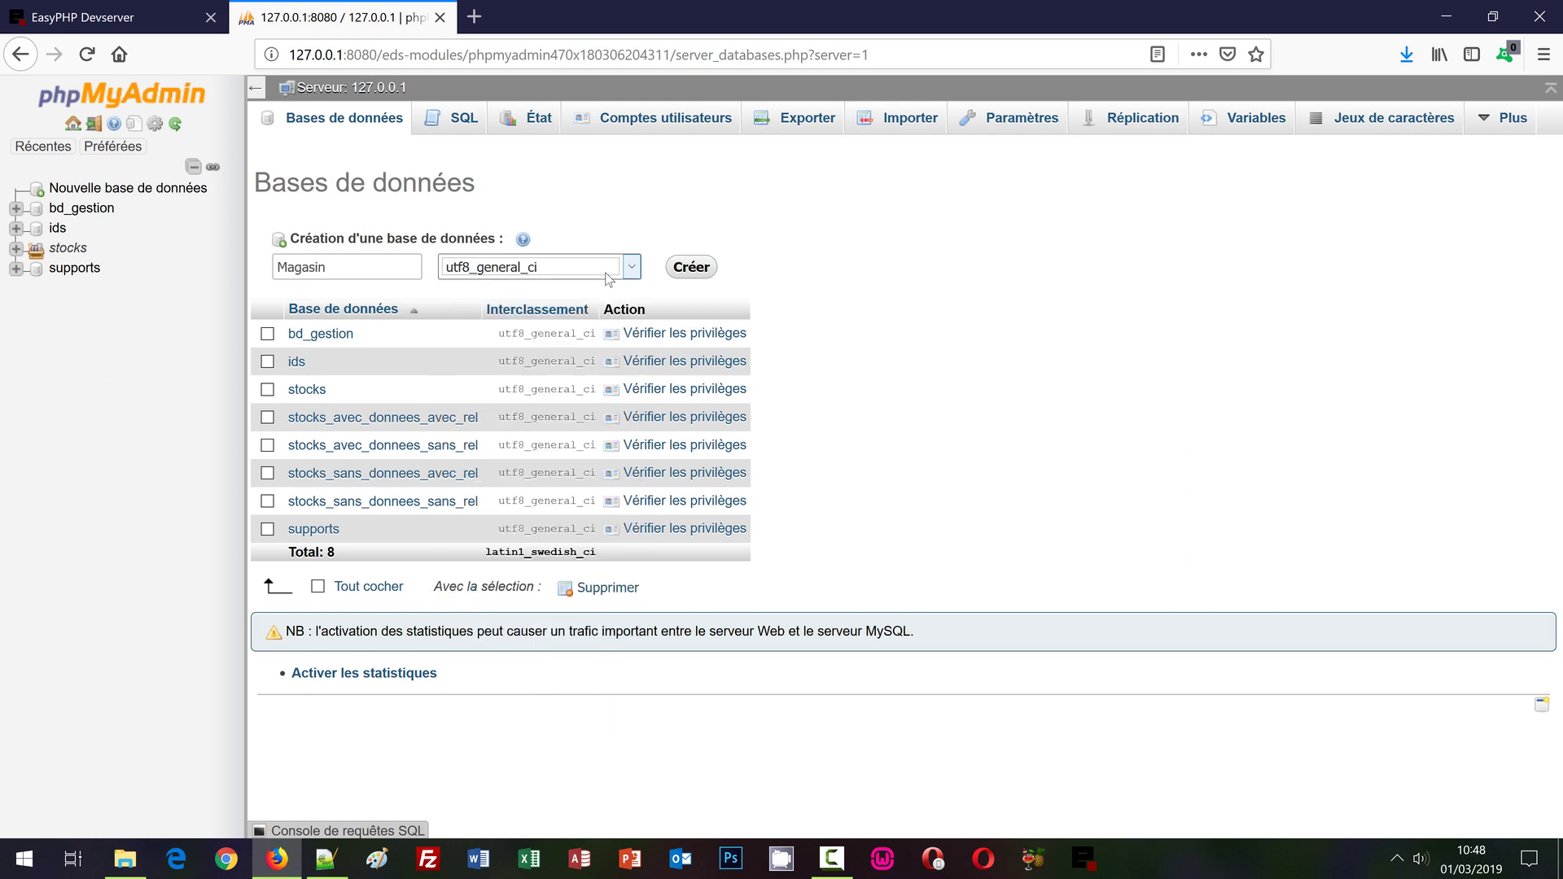
left_click(691, 267)
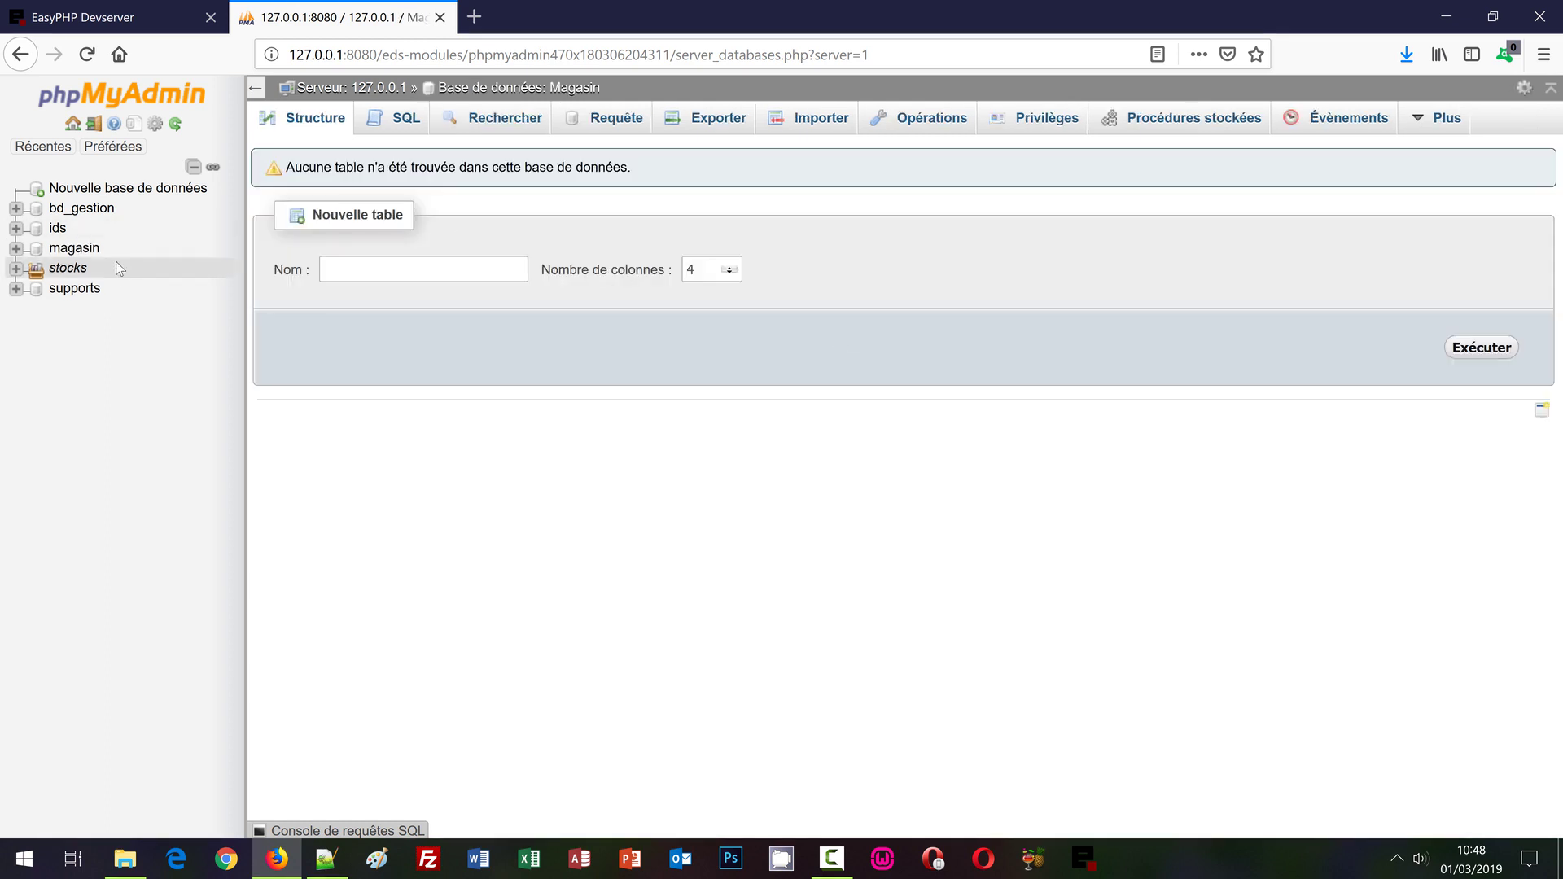
- Import magasin_import.sql into the magasin database with the utf-8 character set and SQL format
left_click(74, 249)
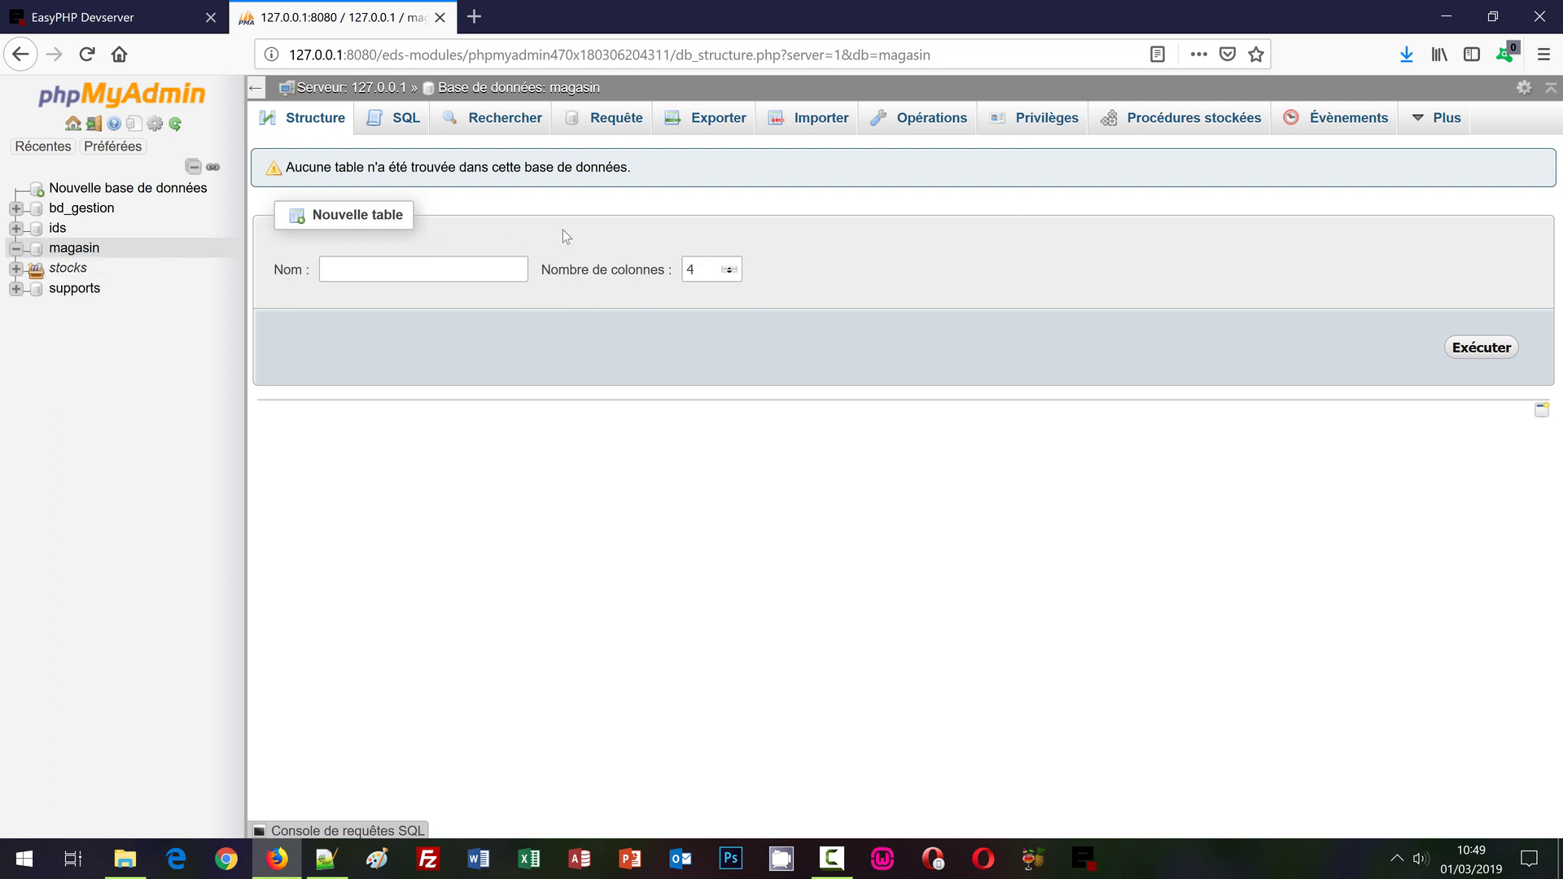
left_click(822, 121)
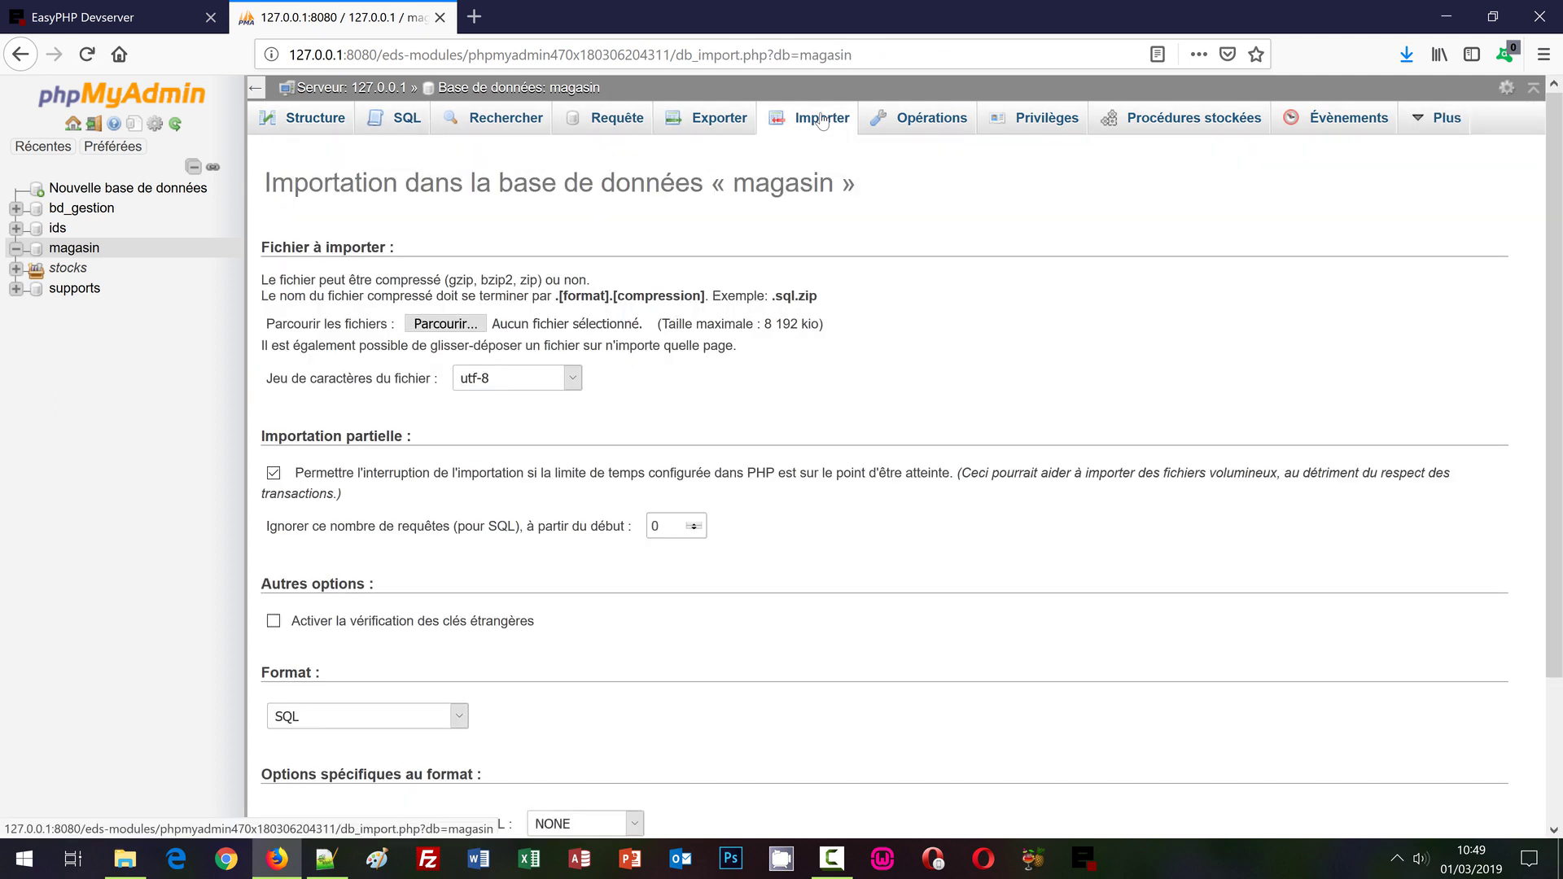
left_click(441, 325)
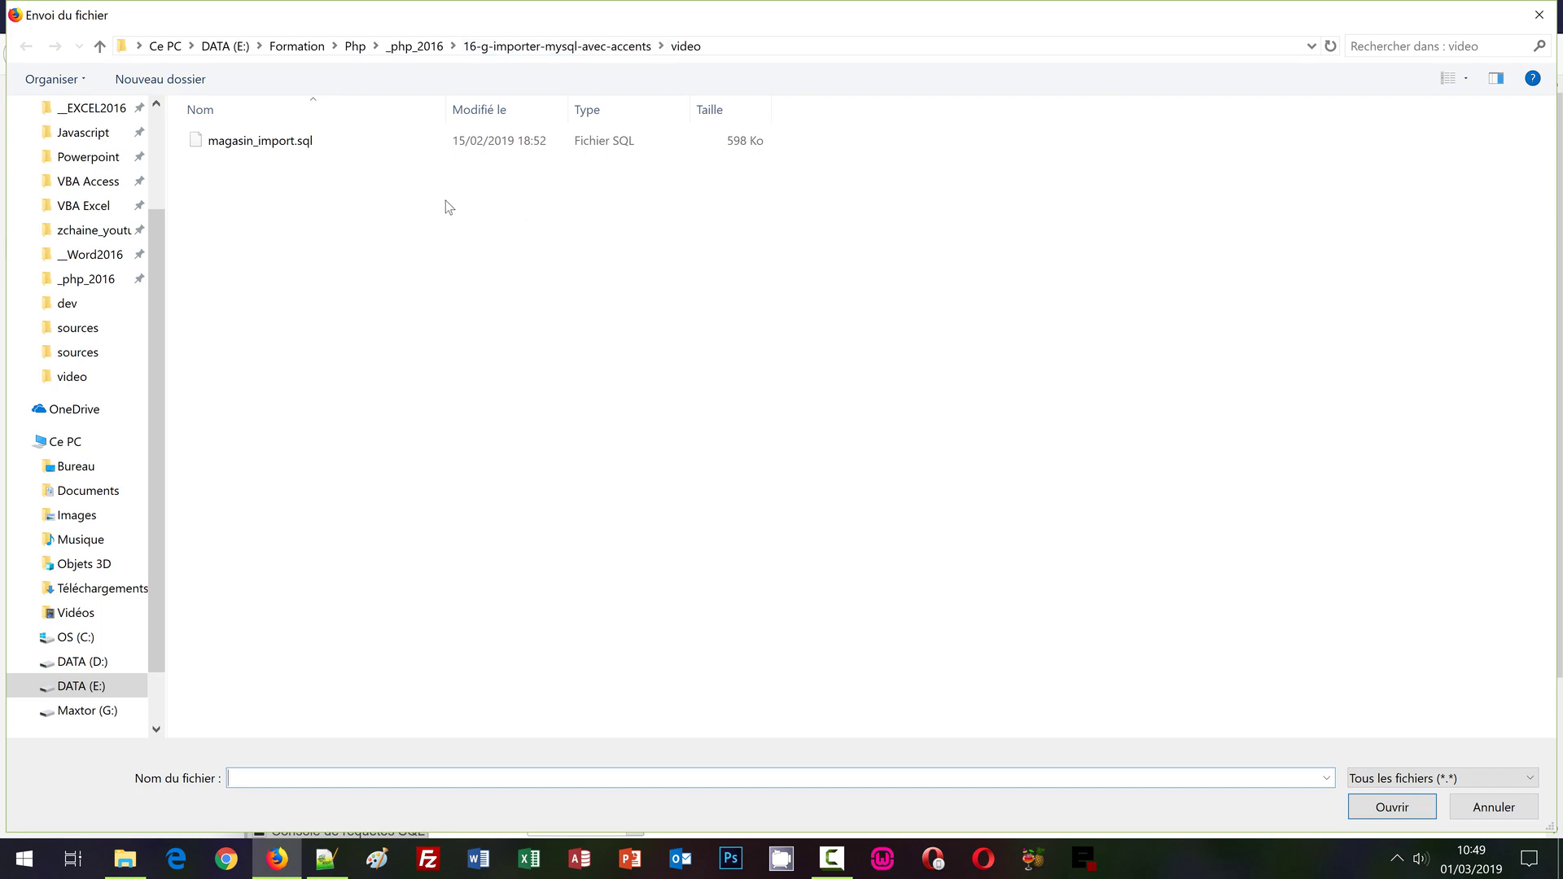
double_click(290, 142)
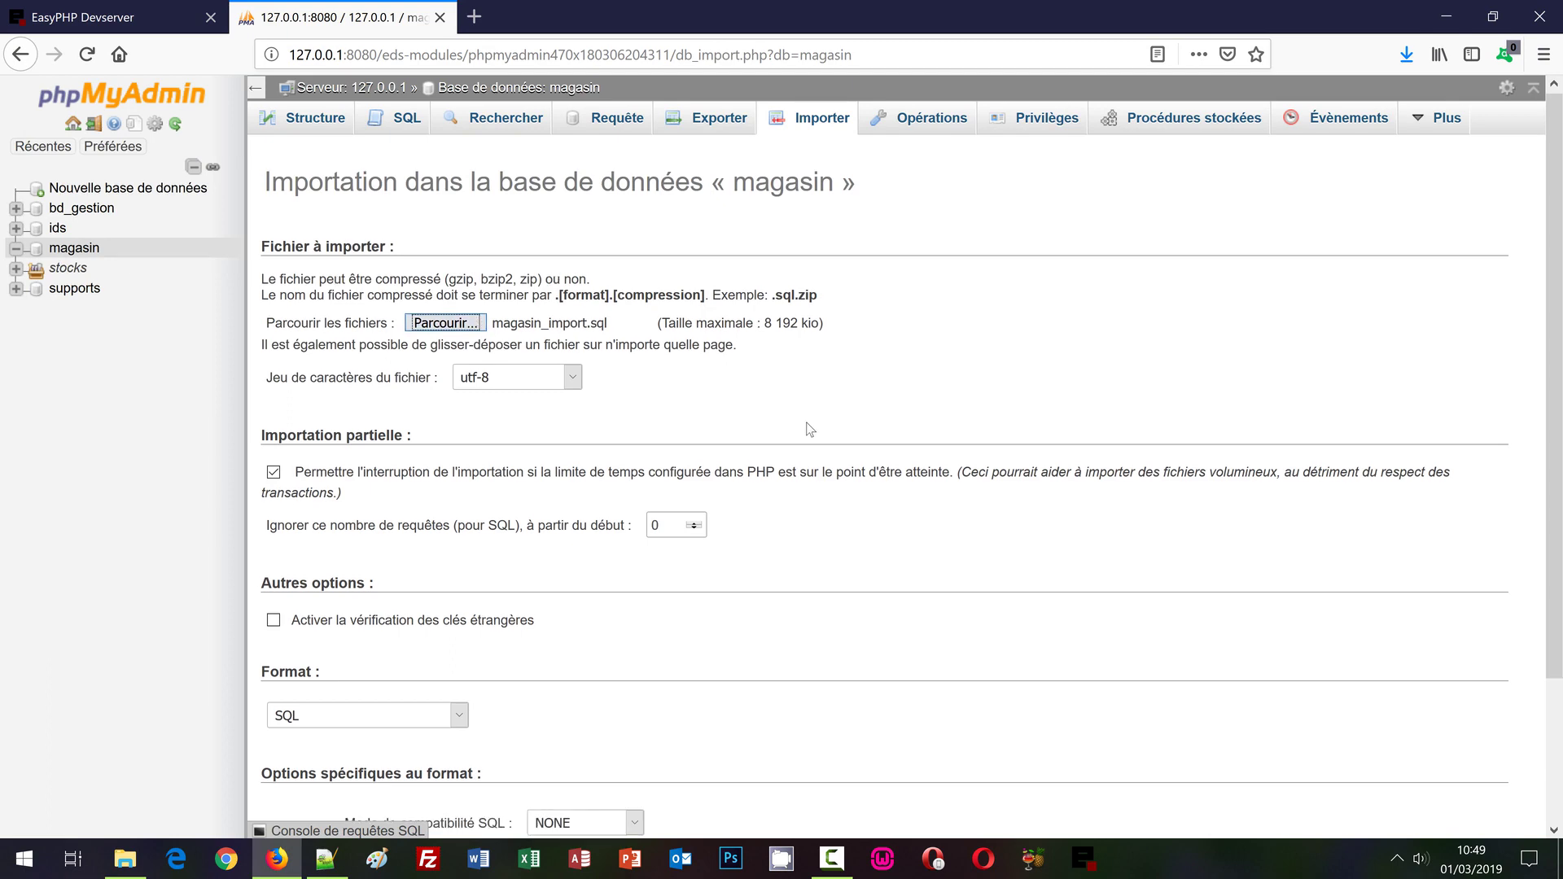
scroll(789, 389, "down", 2)
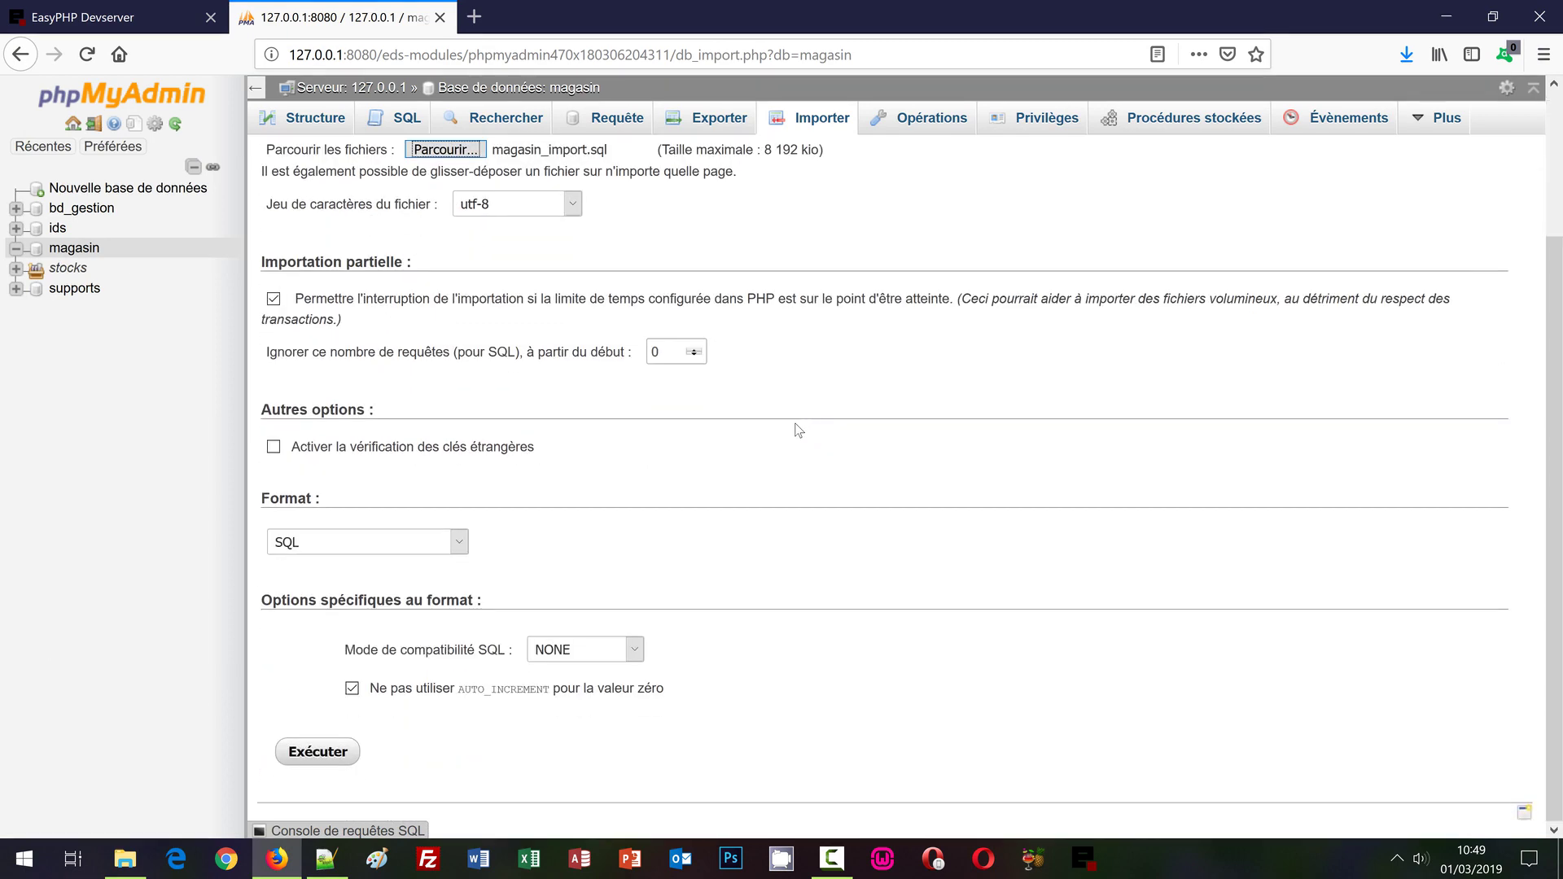
left_click(334, 754)
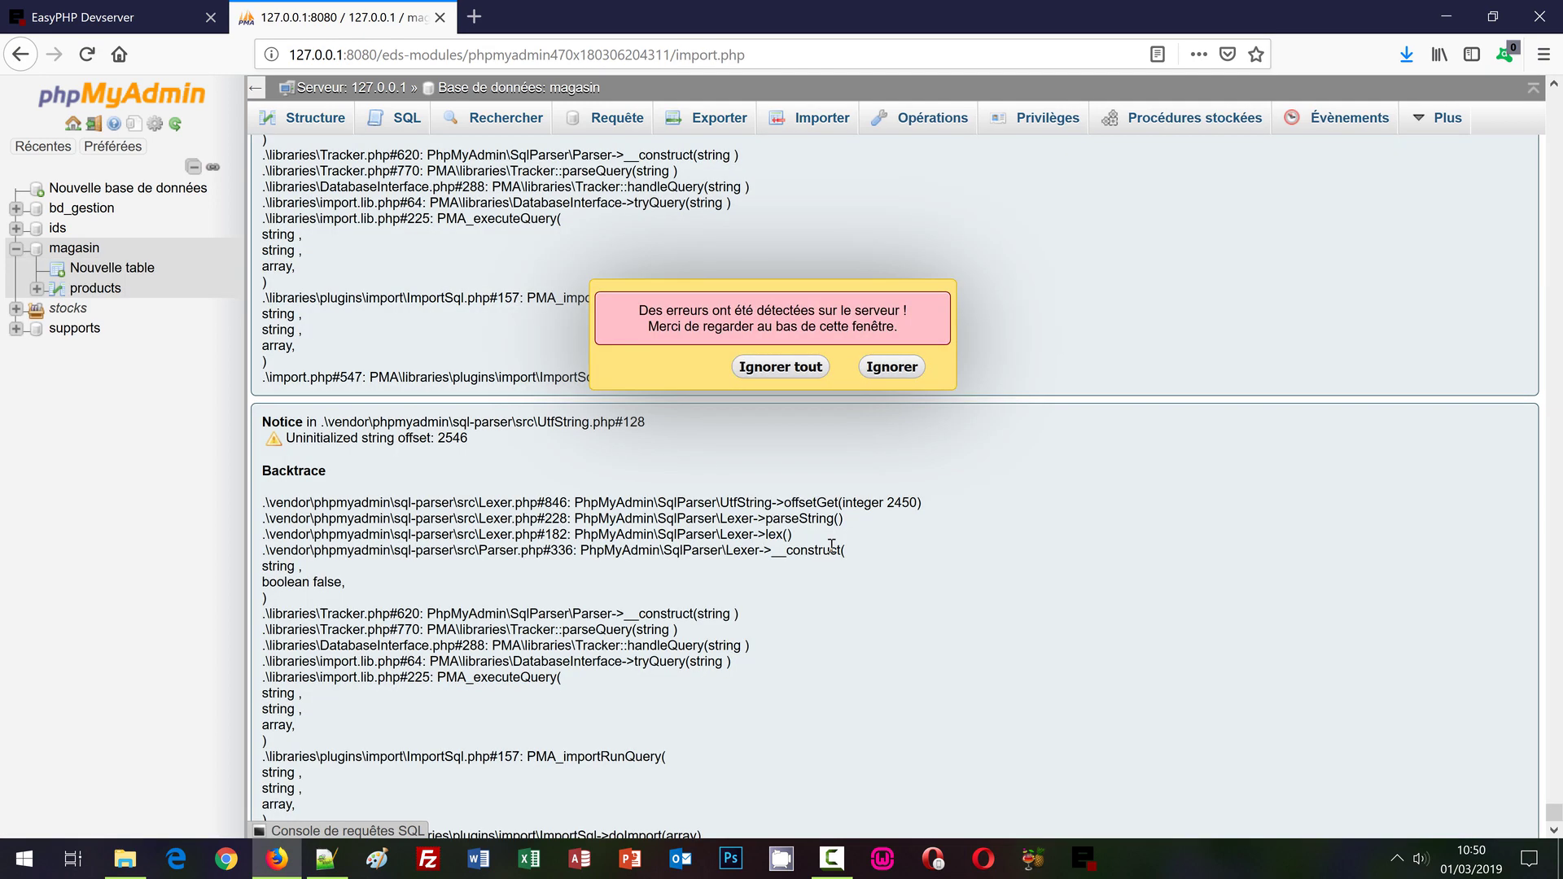
- Dismiss the server error notice and inspect the accented text in the products table's products_desc_1 column
key("Escape")
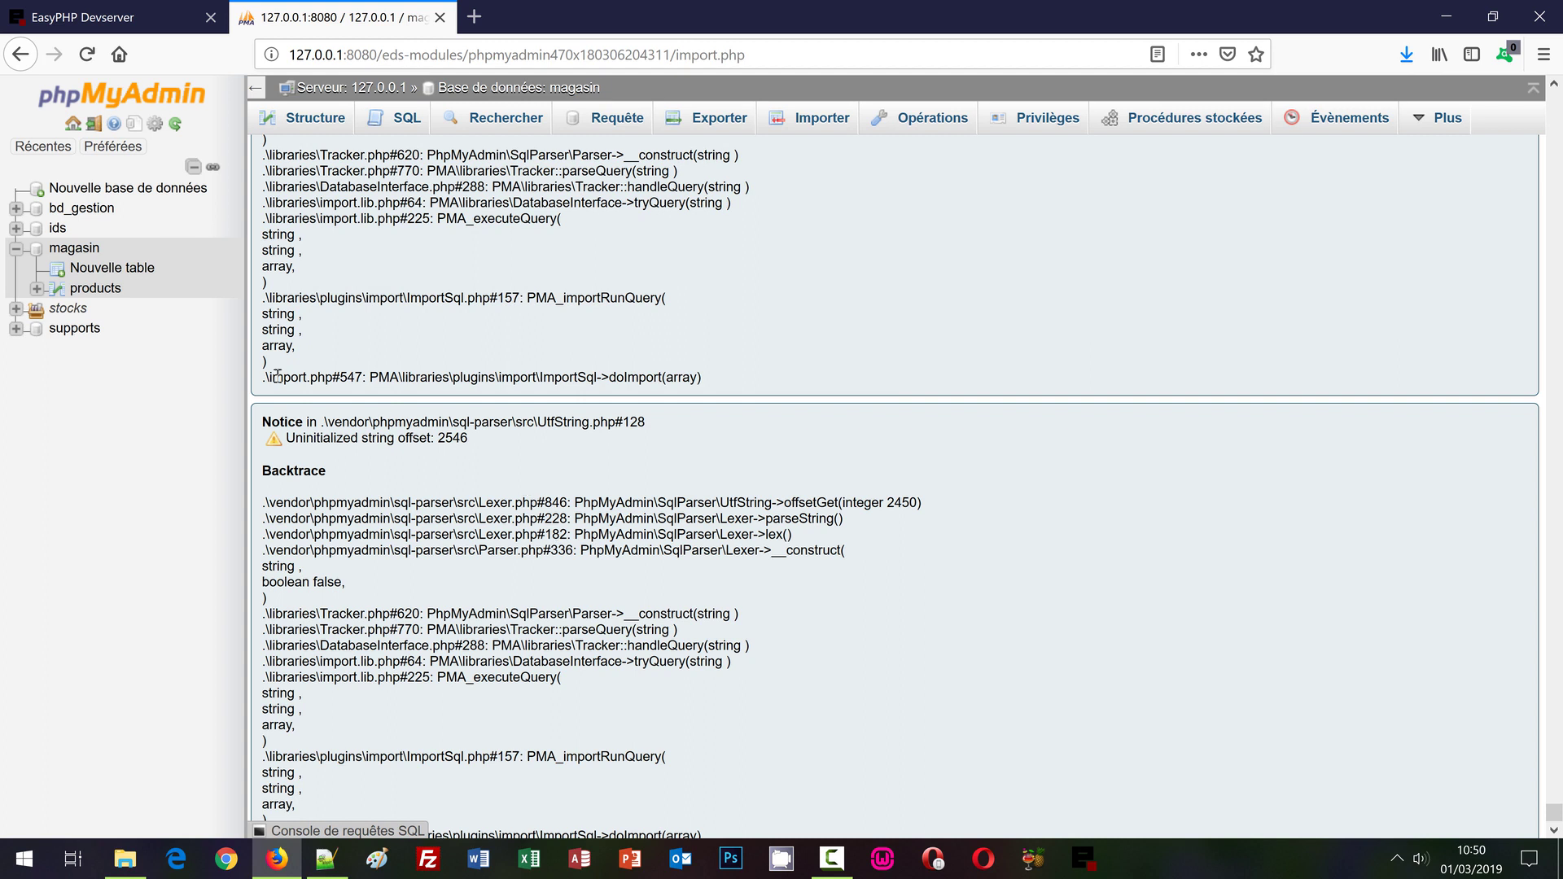
left_click(95, 289)
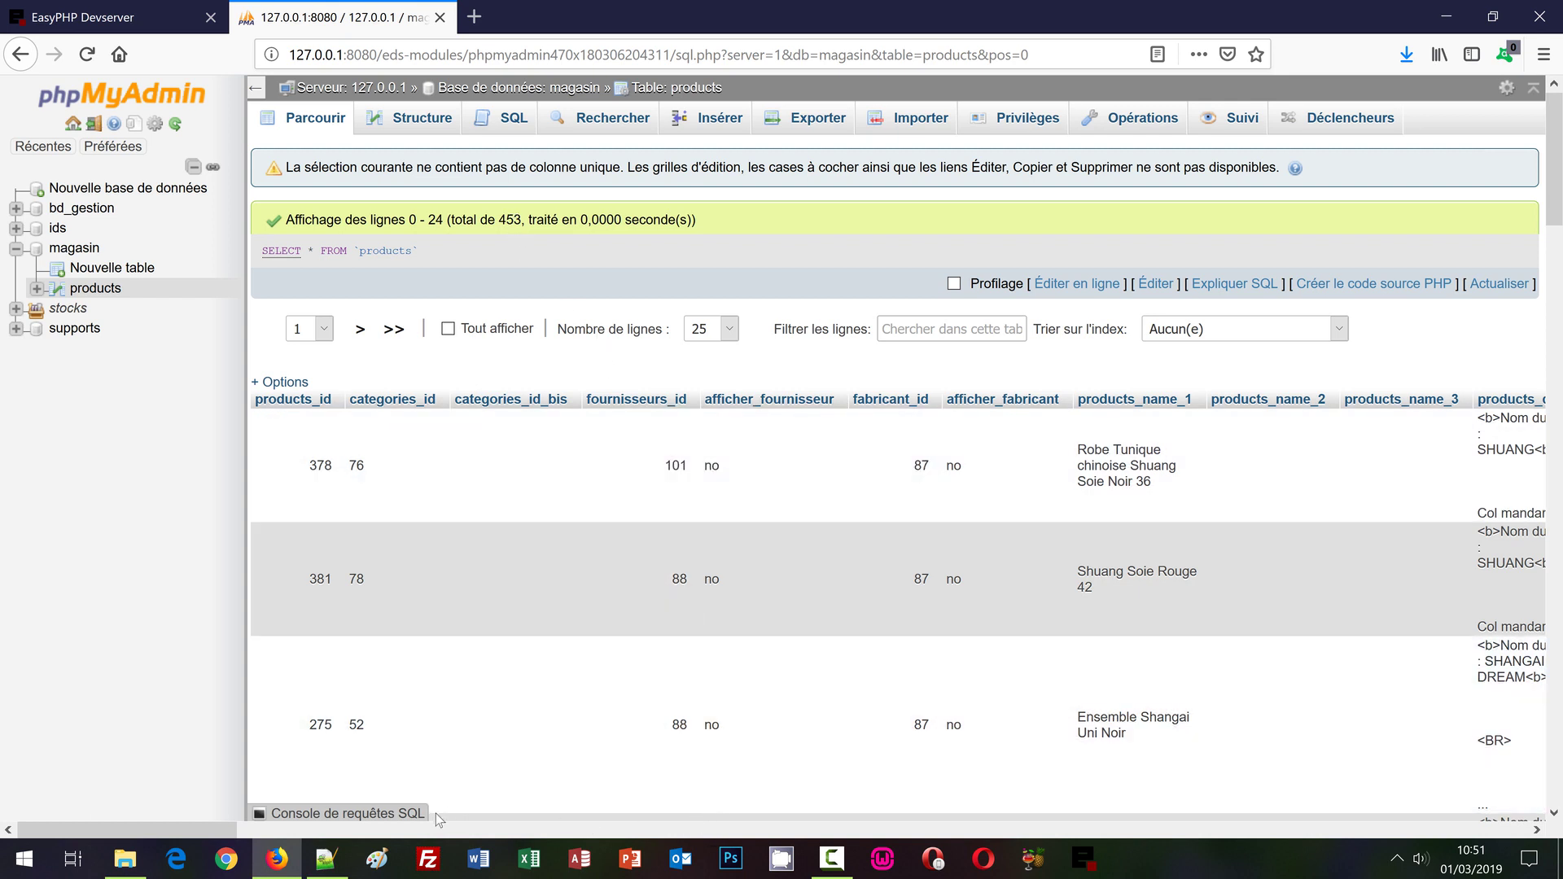
left_click_drag(225, 831, 408, 830)
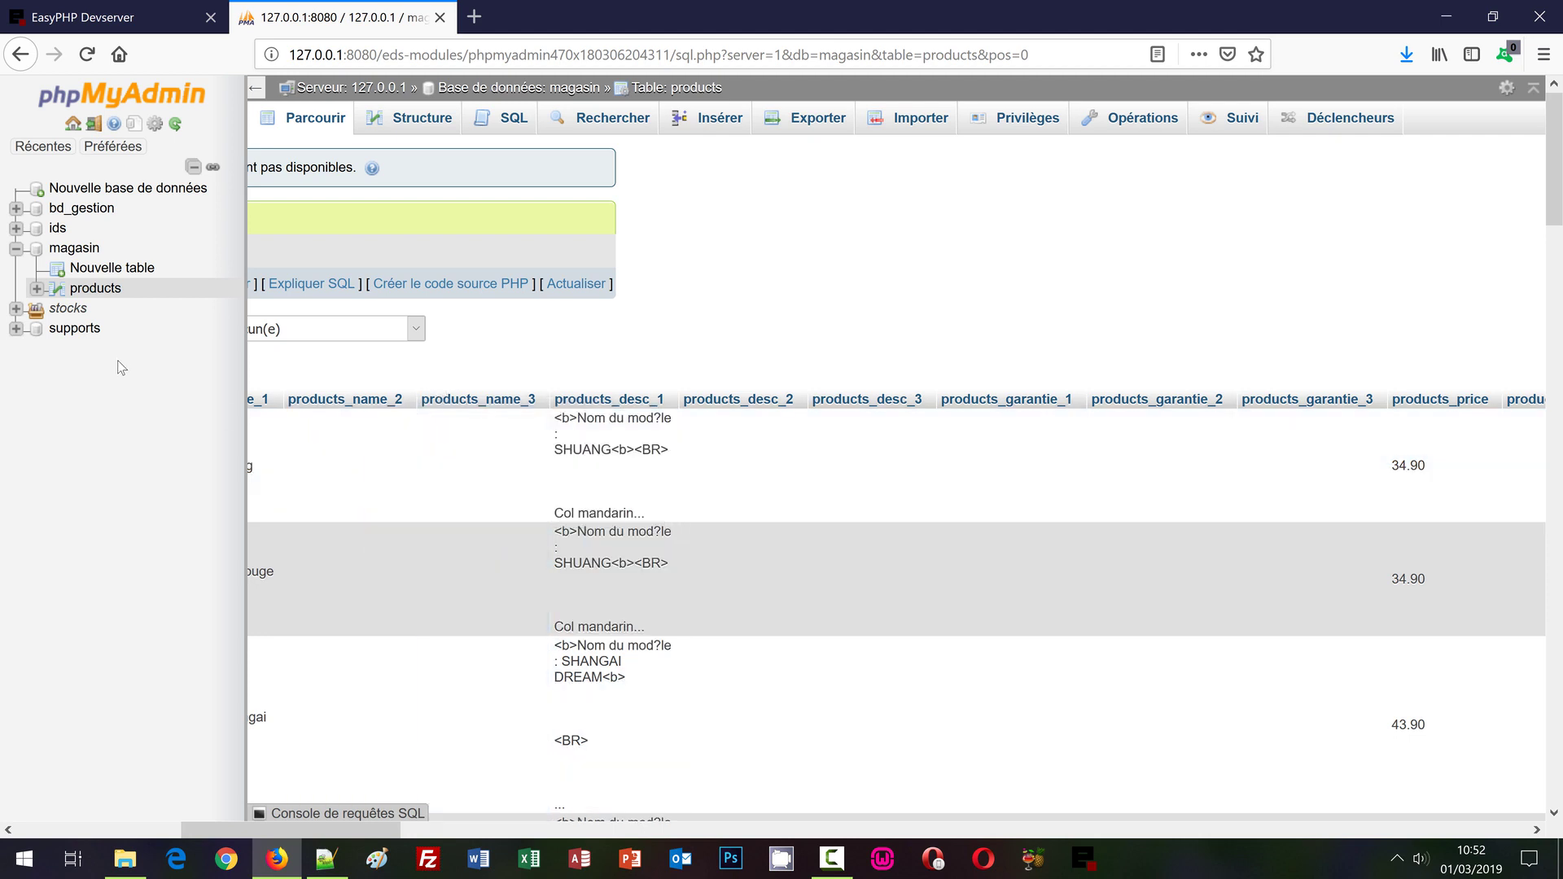
- Drop the products table from the magasin database and confirm its deletion
left_click(112, 290)
left_click(1137, 120)
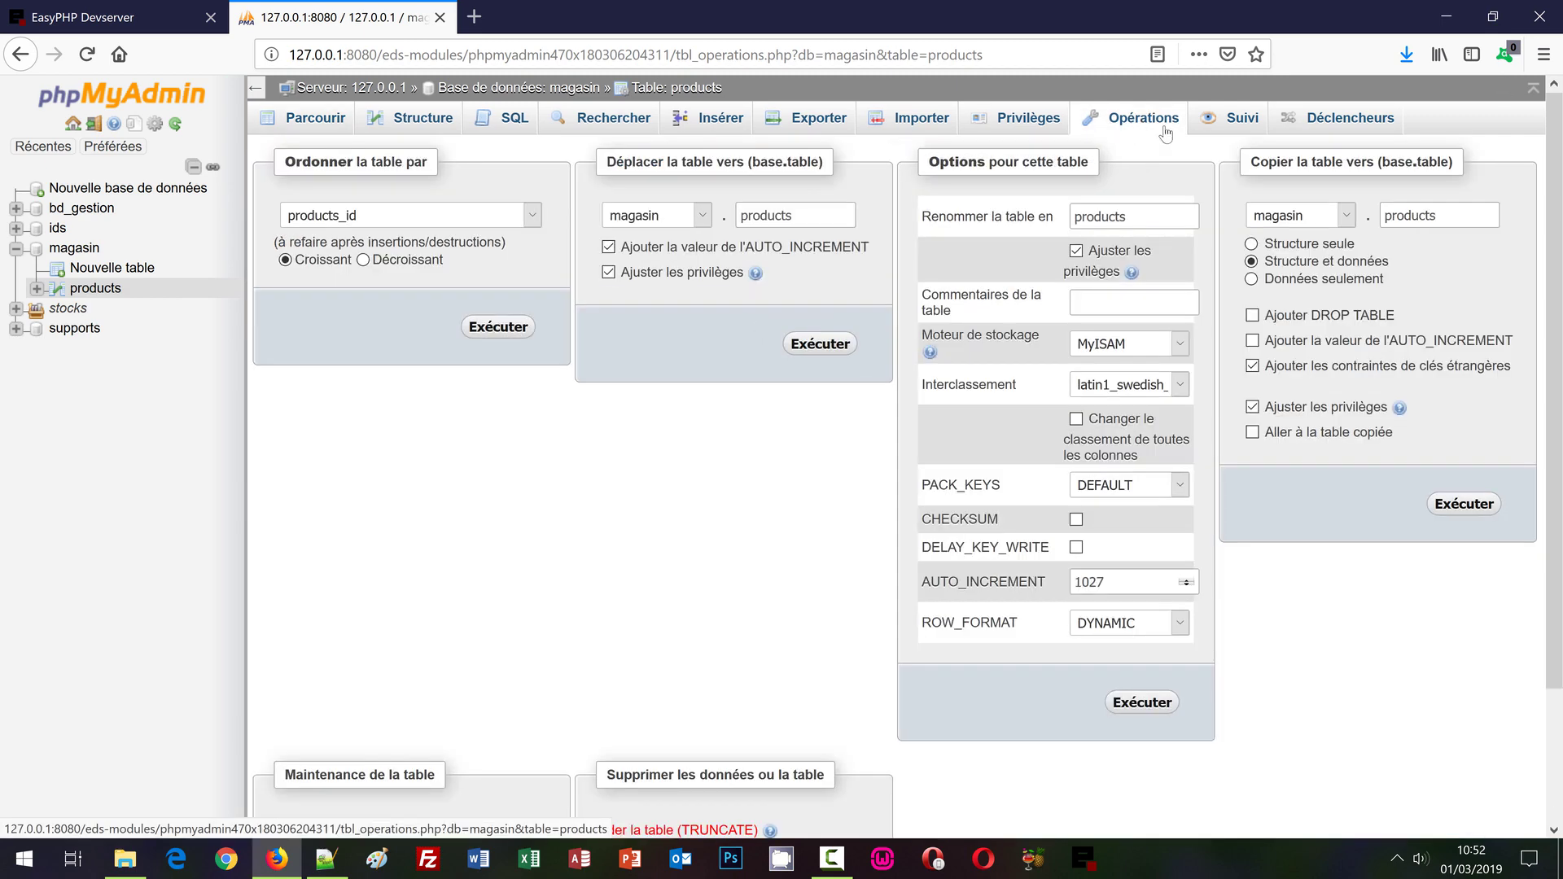
scroll(1024, 349, "down", 3)
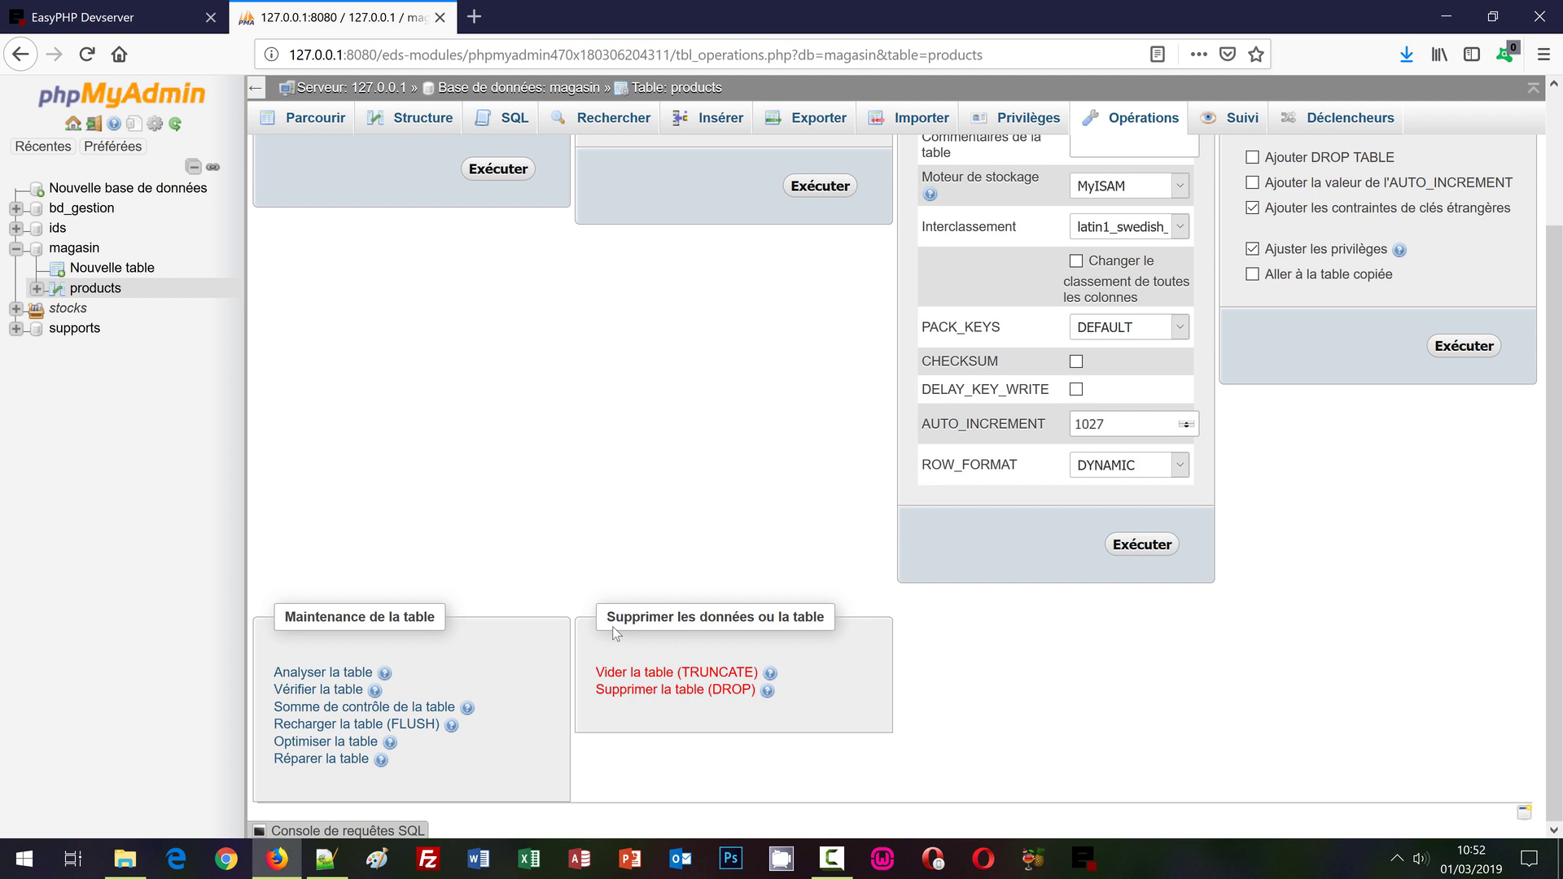
left_click(657, 692)
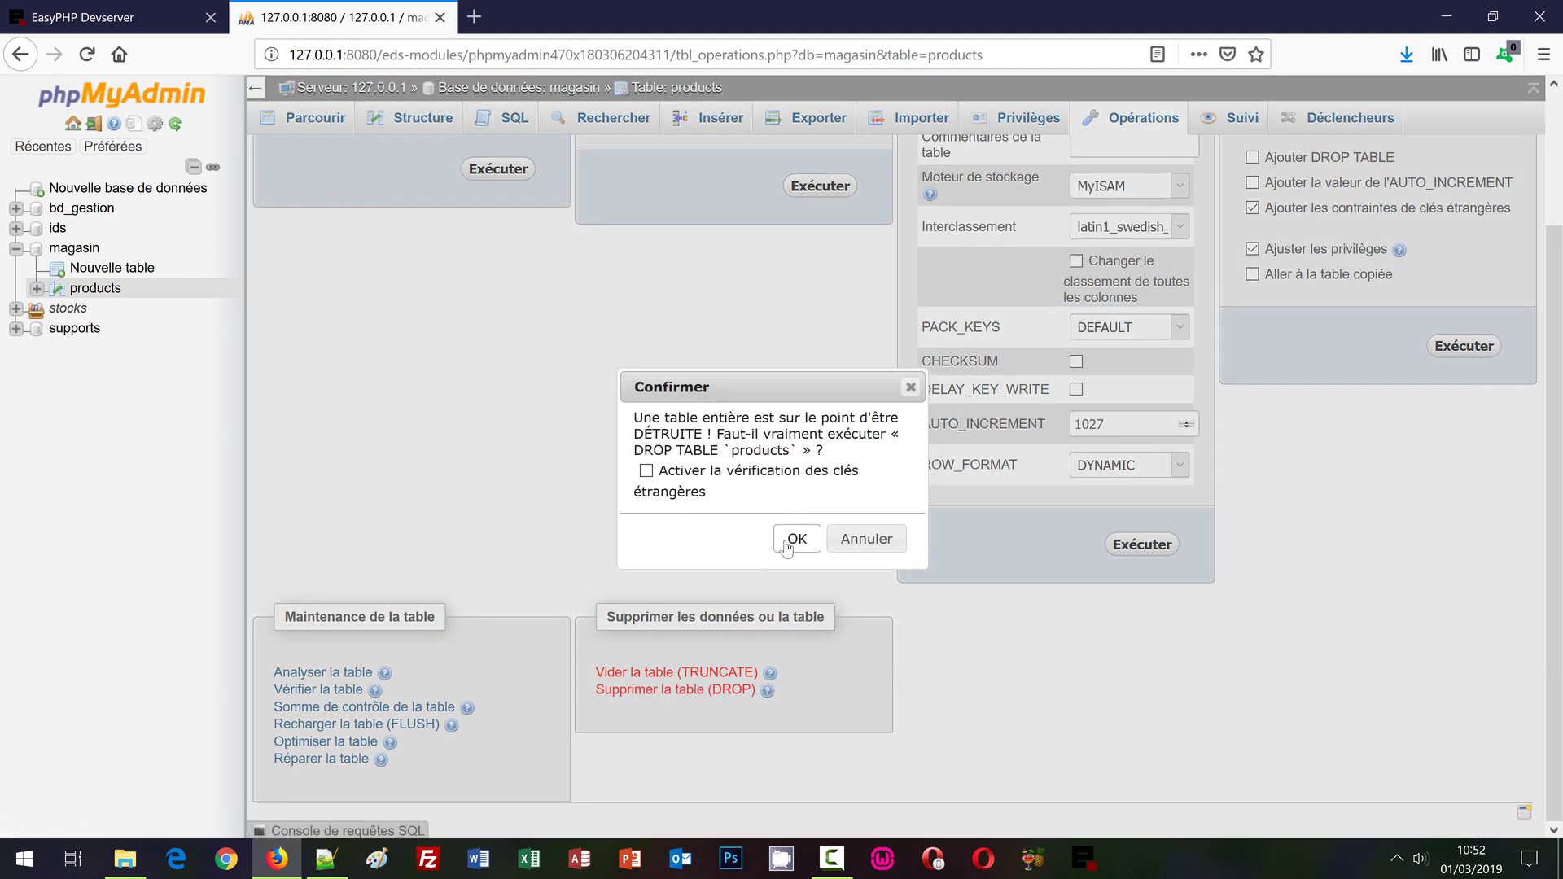
left_click(796, 539)
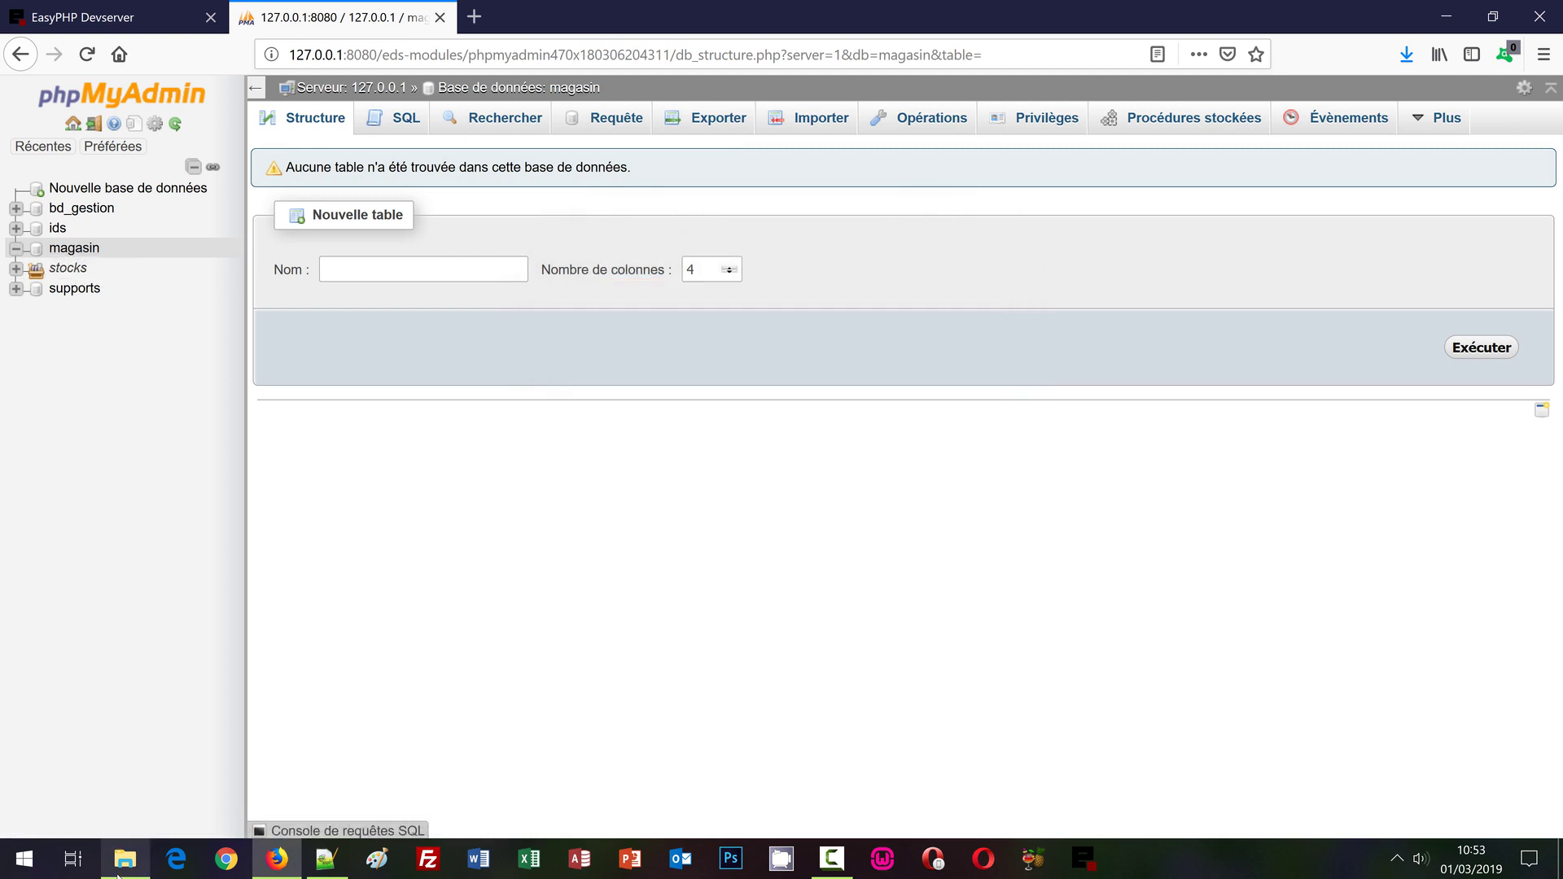
- In Notepad++, convert magasin_import.sql to UTF-8, save it and check the accent in "Modèle", returning to phpMyAdmin in Firefox
left_click(327, 865)
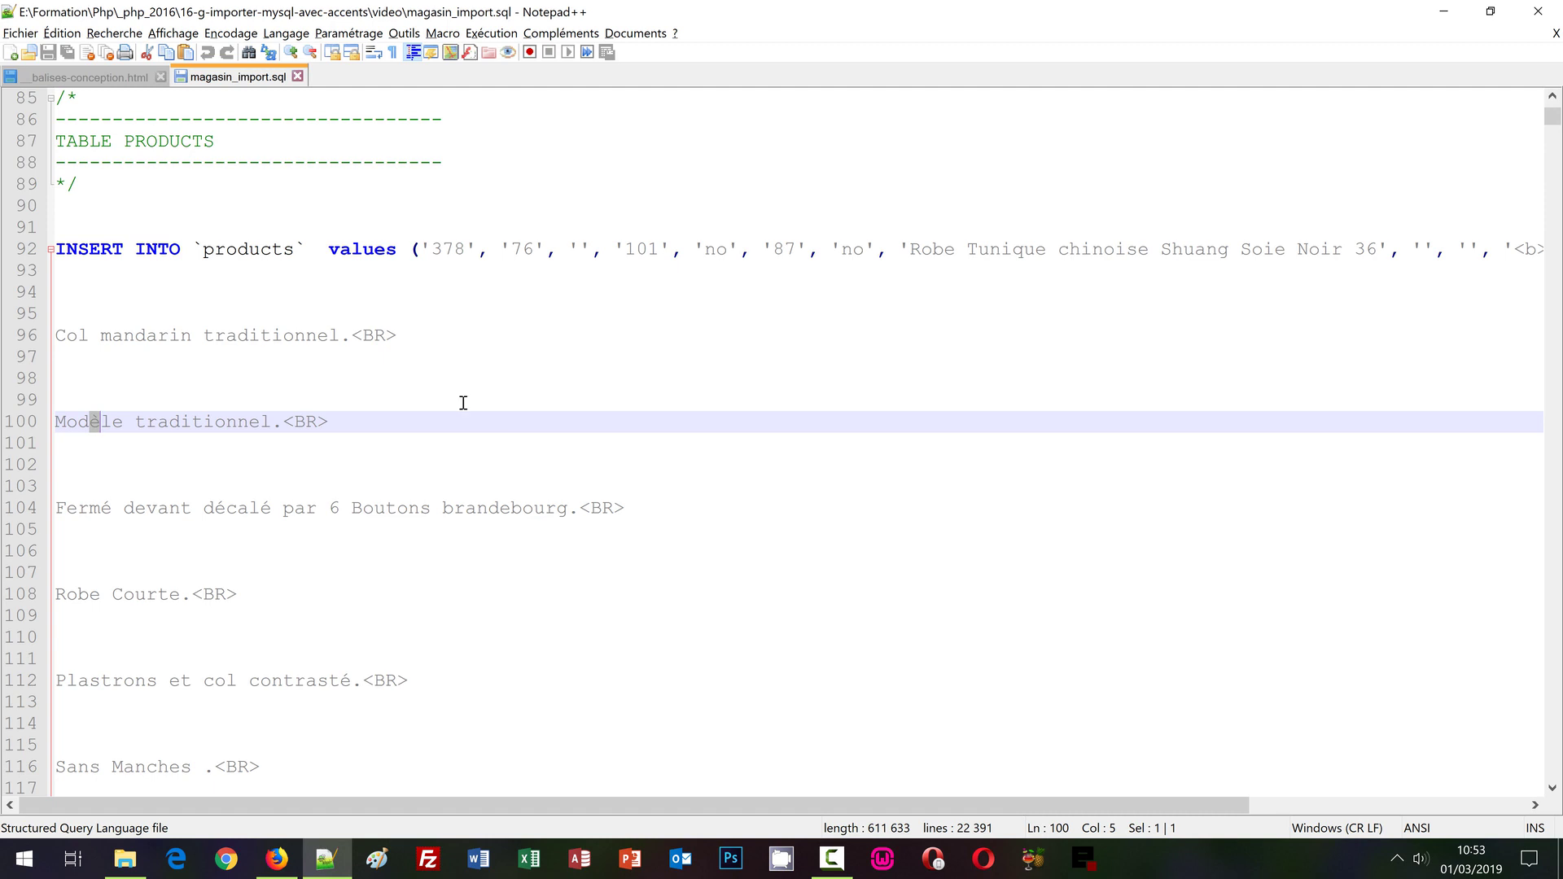
left_click(232, 34)
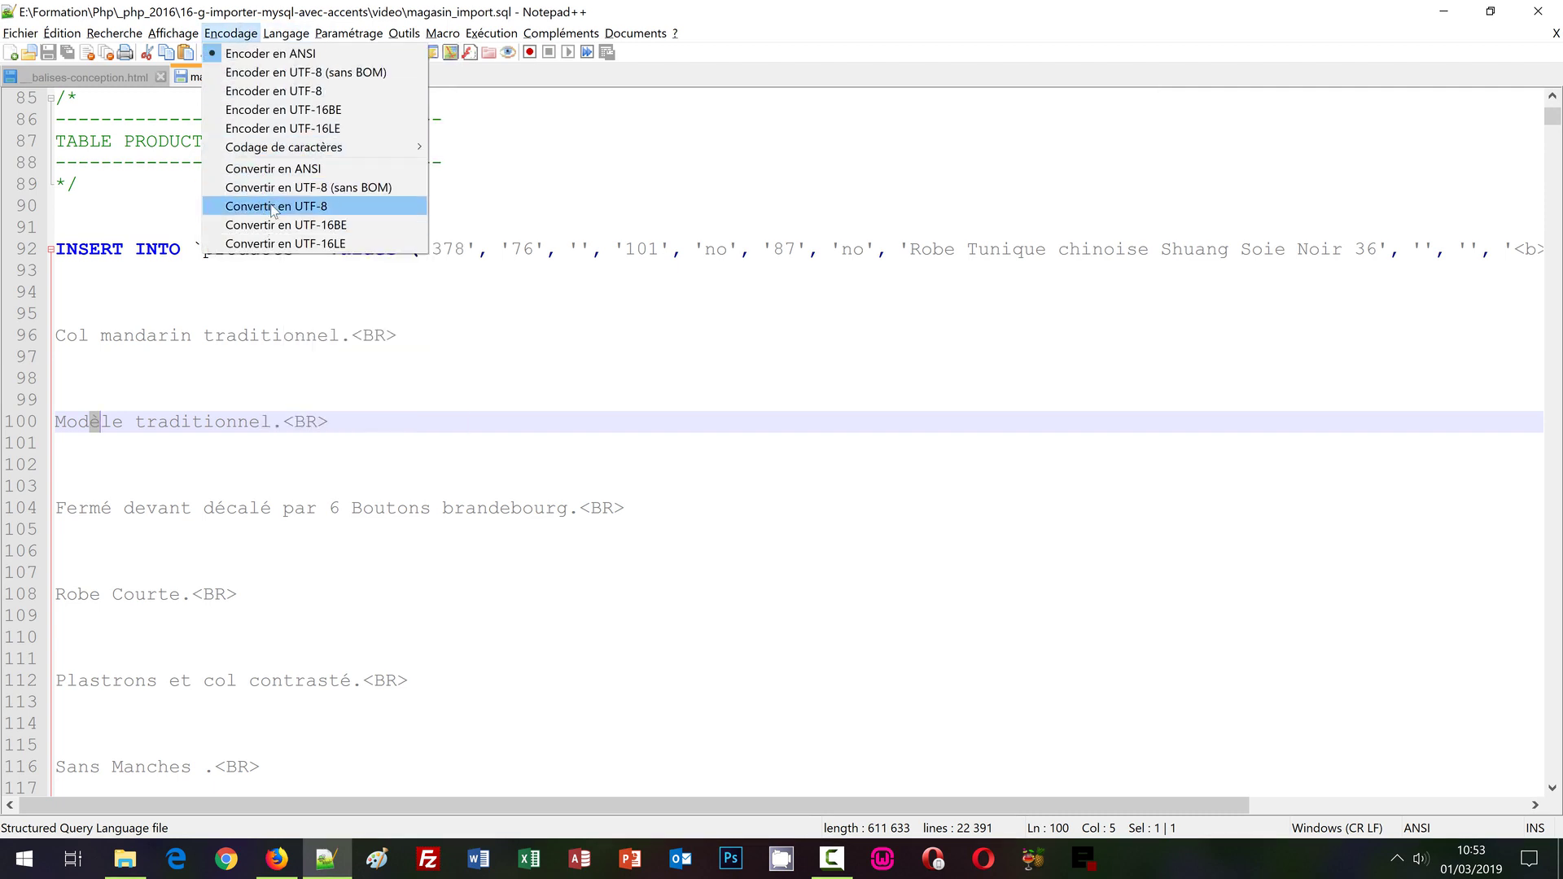
left_click(272, 208)
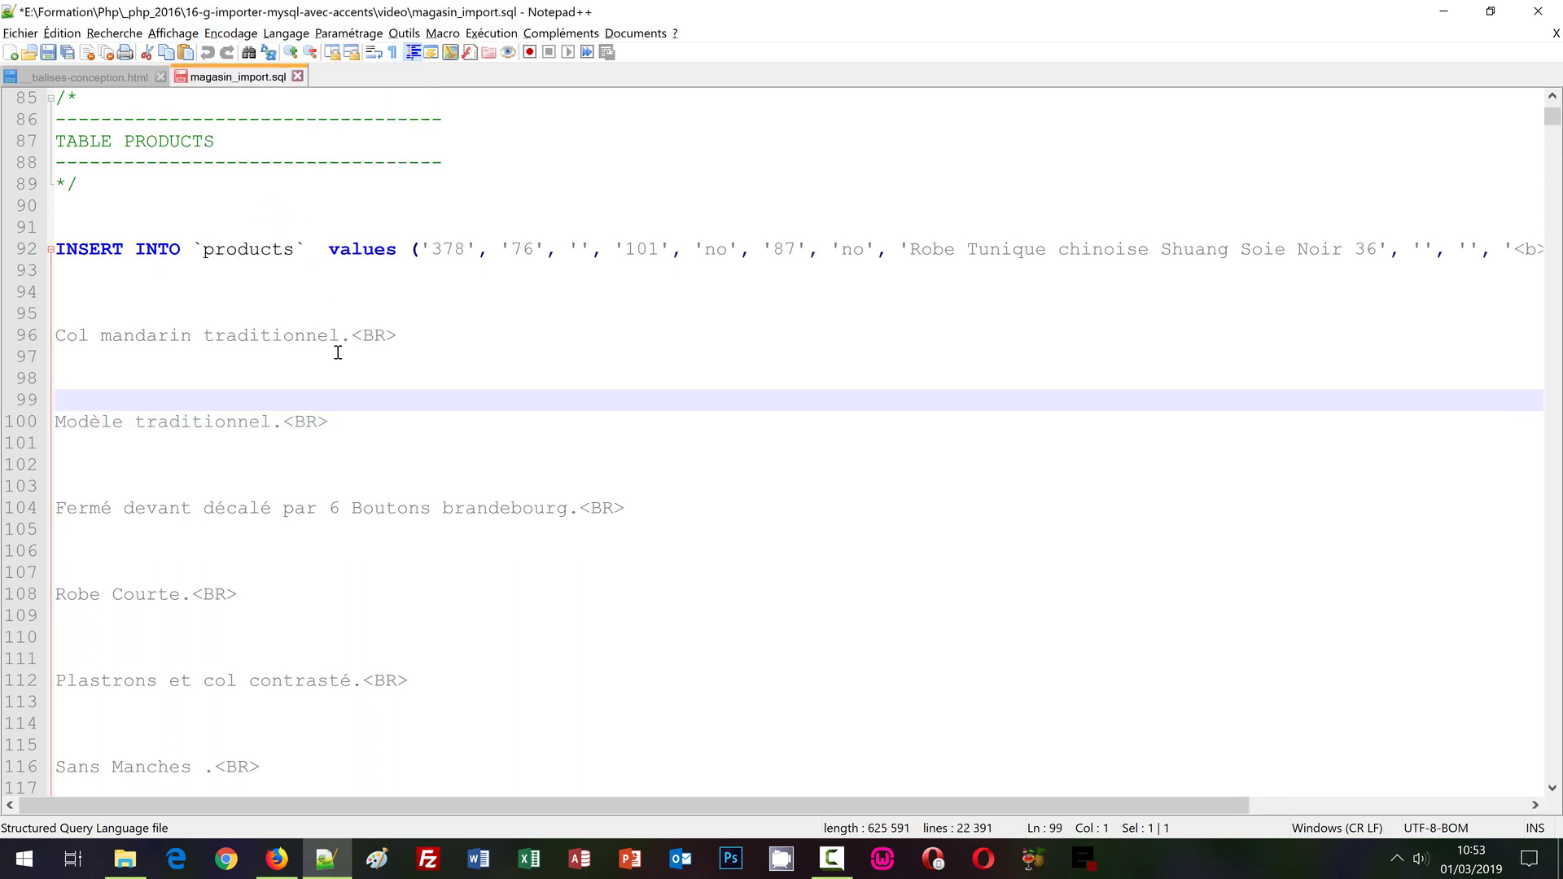
key("ctrl+s")
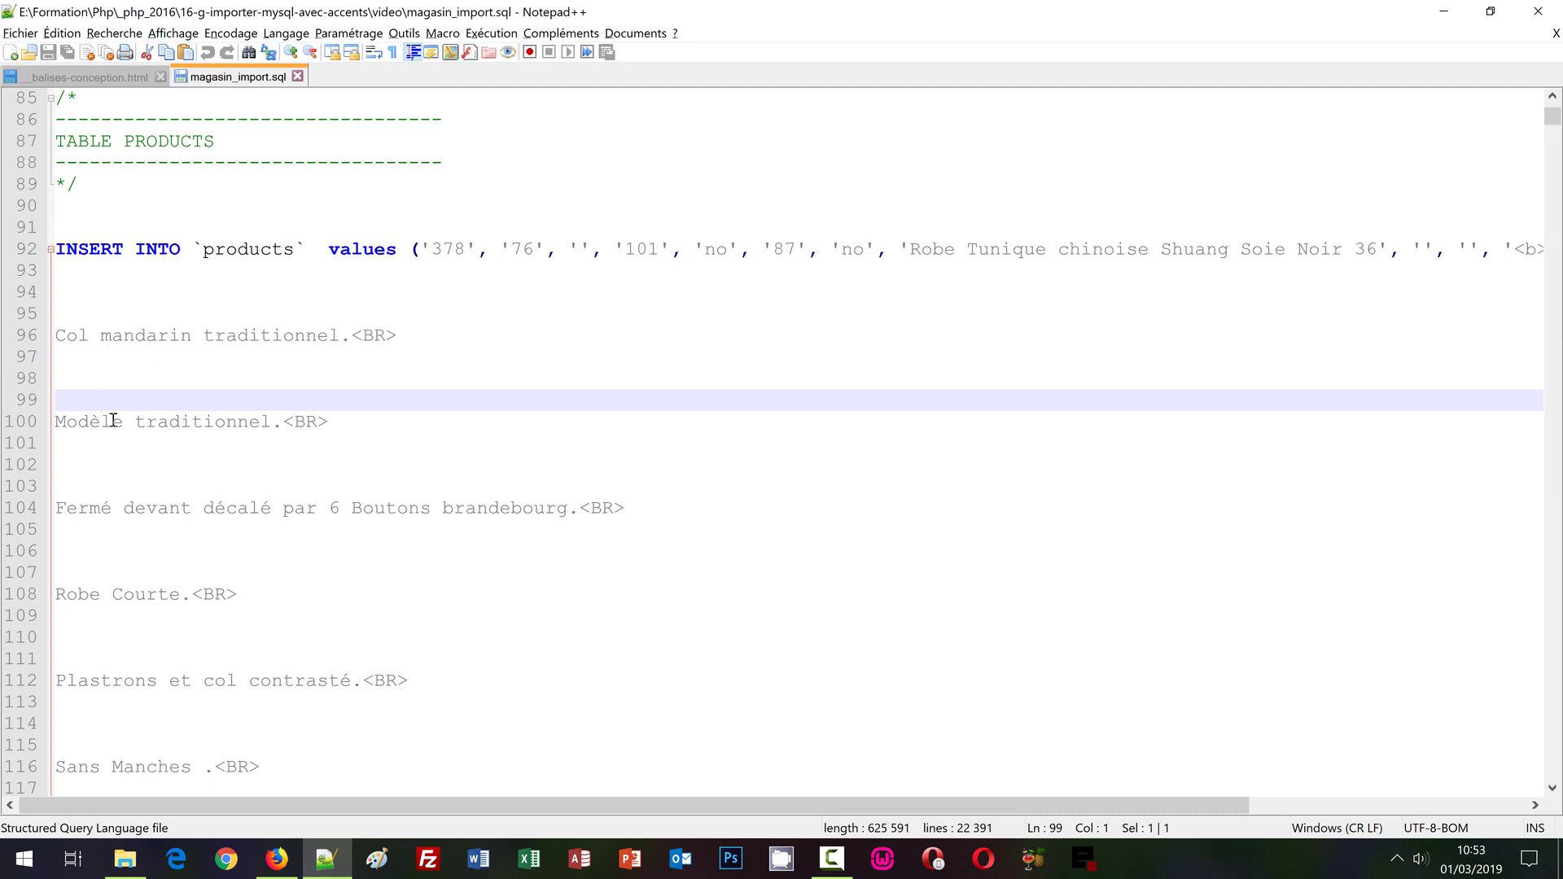
left_click_drag(79, 419, 100, 420)
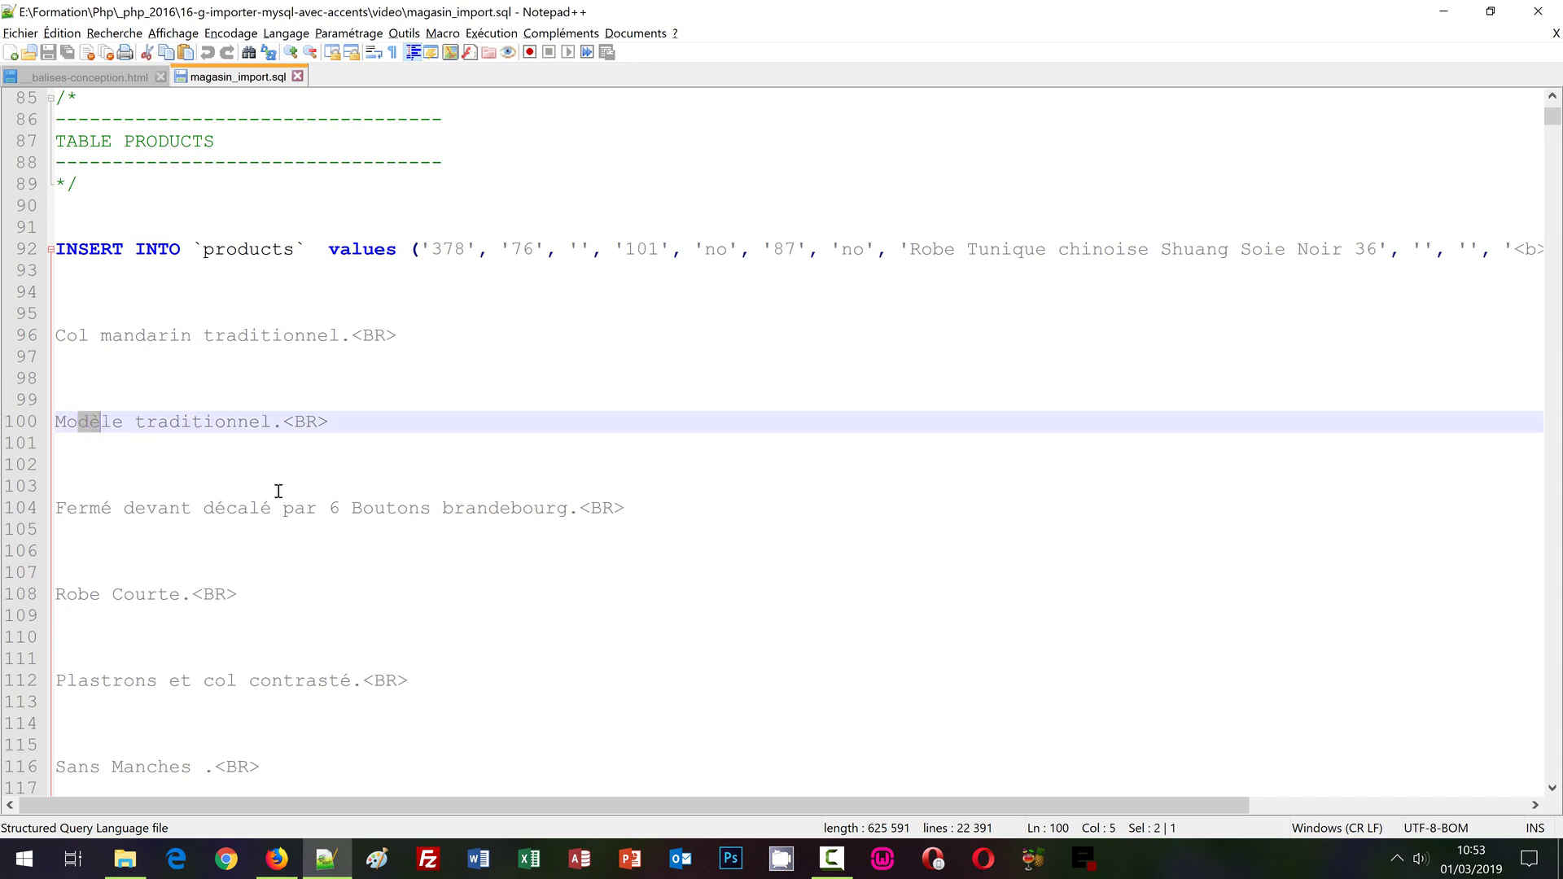
left_click(277, 858)
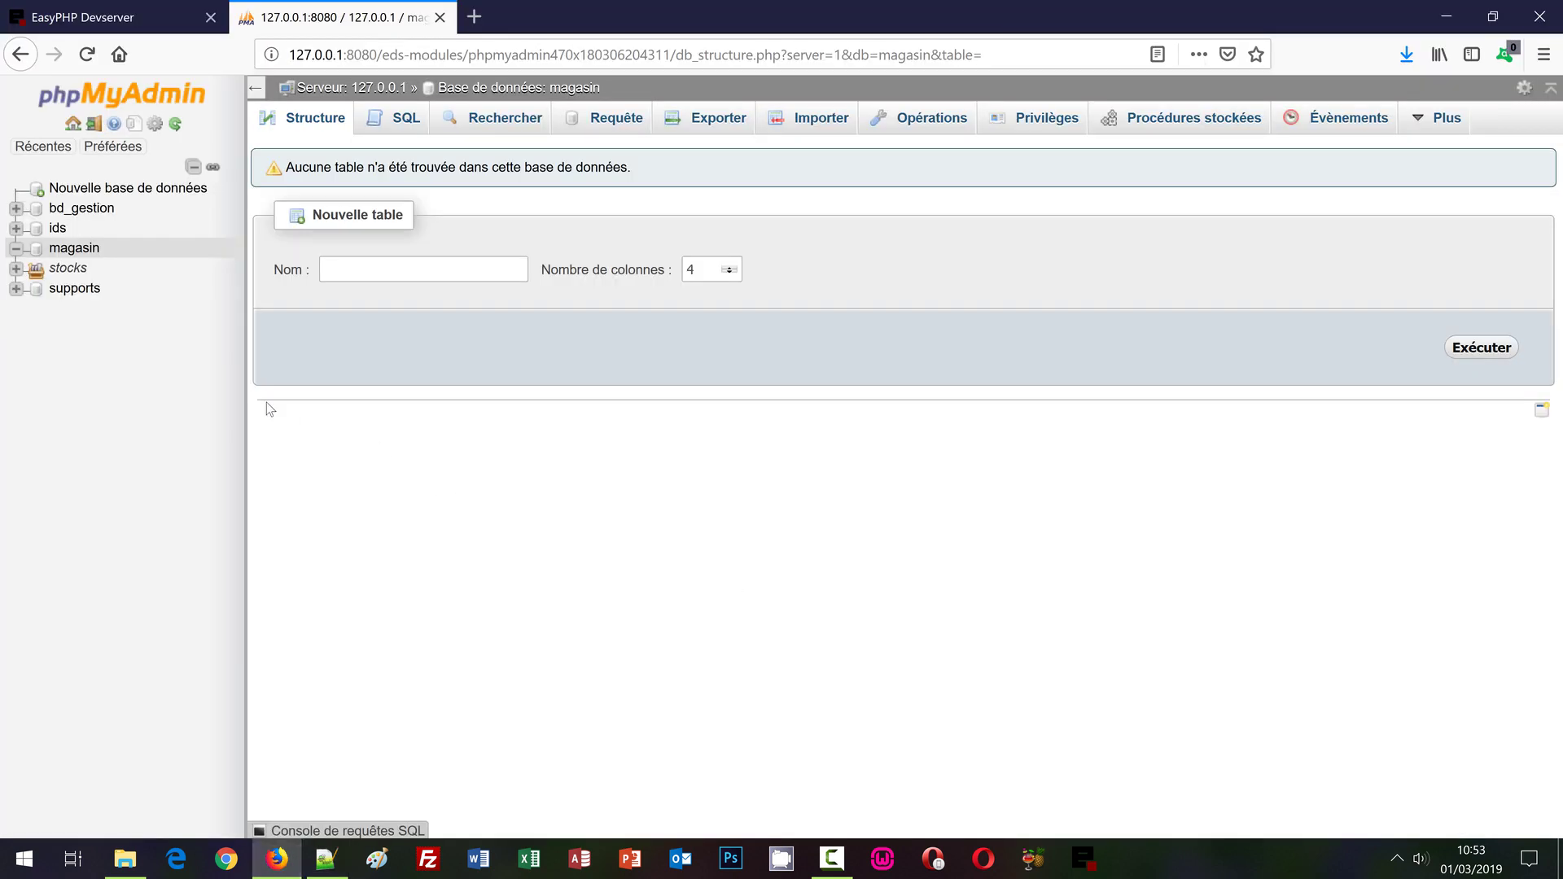
- Import the converted magasin_import.sql into the empty magasin database, using the utf-8 character set and SQL format
left_click(75, 248)
left_click(804, 120)
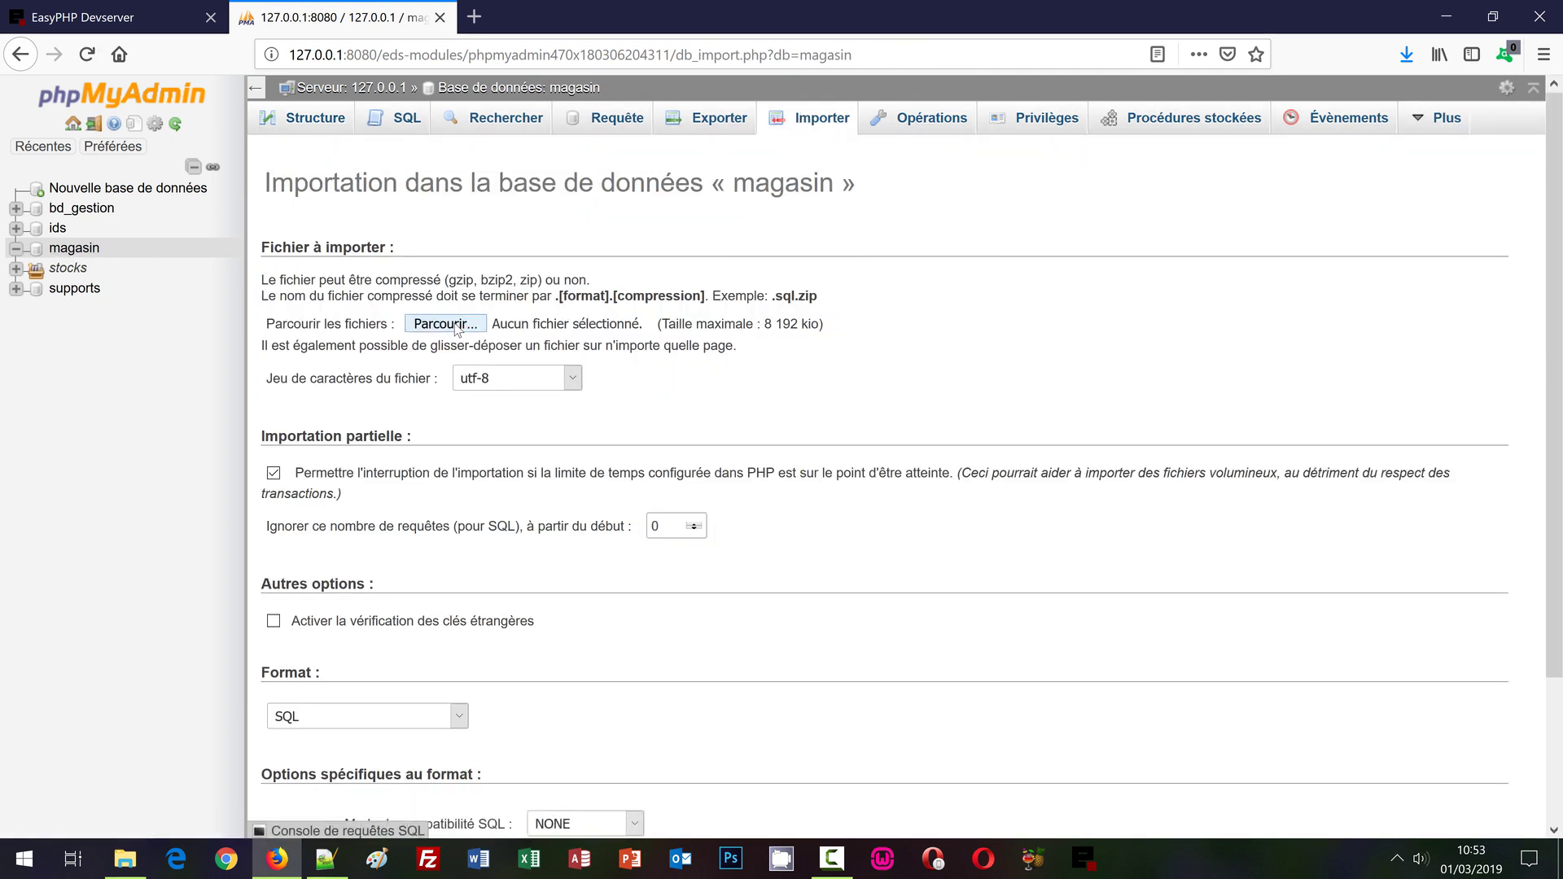
left_click(456, 325)
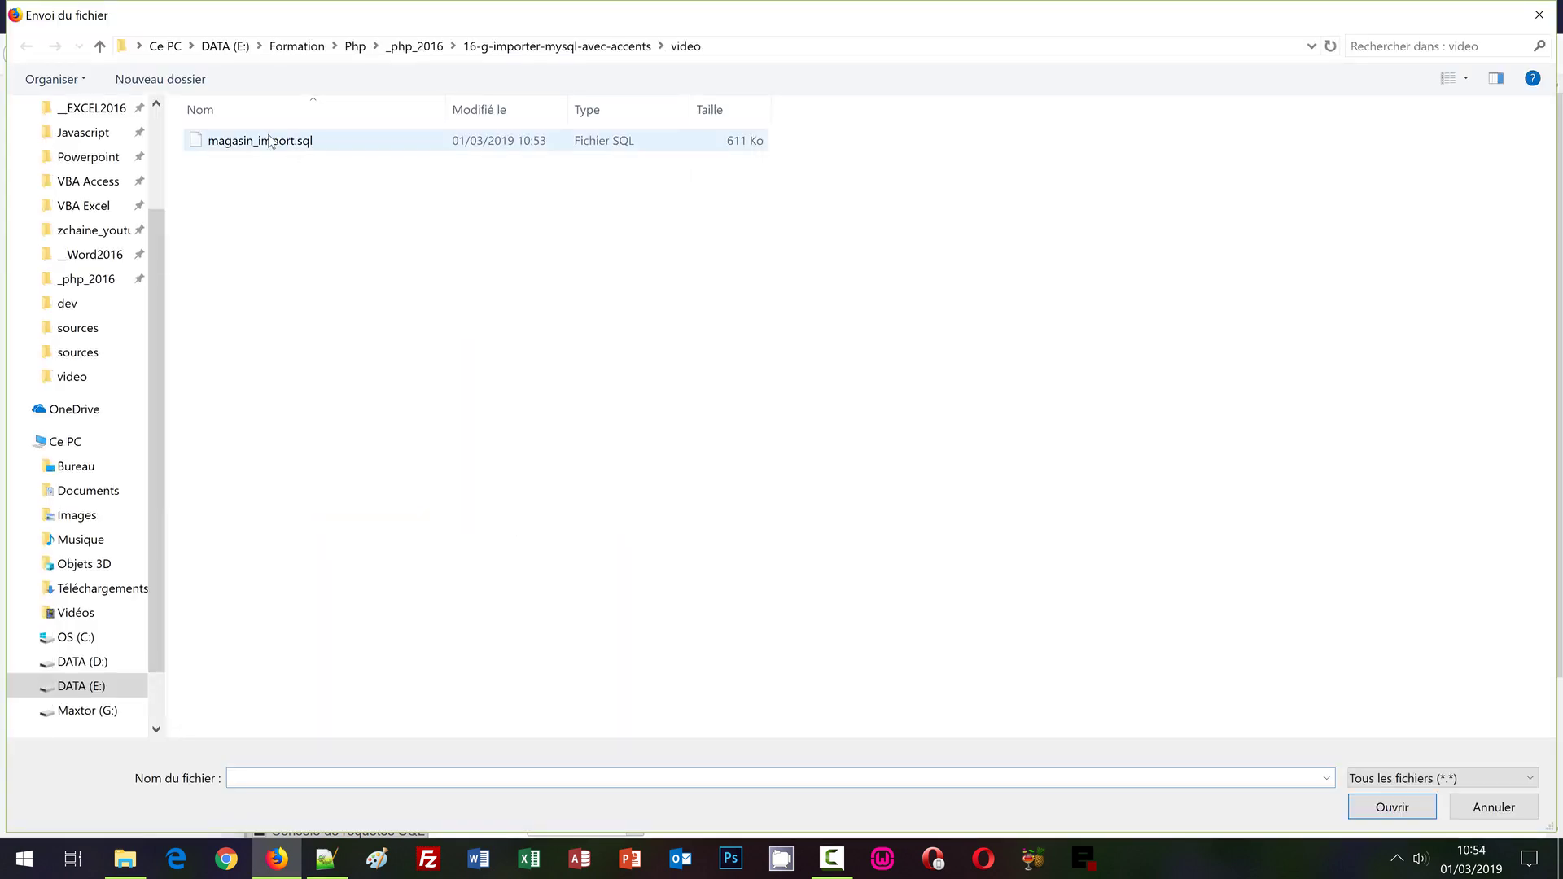
double_click(270, 143)
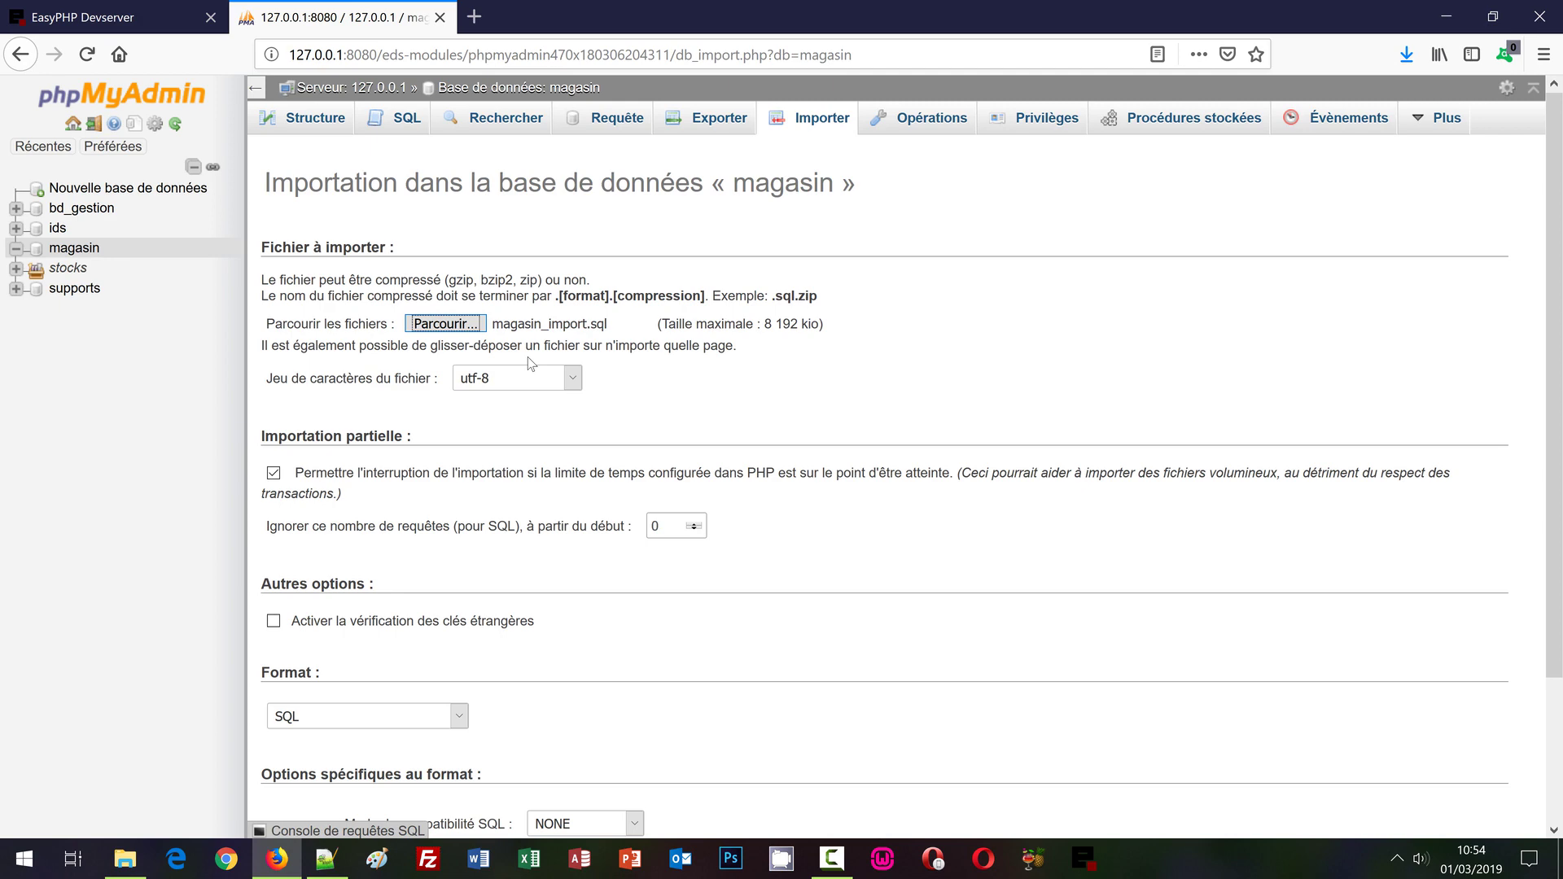
scroll(774, 647, "down", 2)
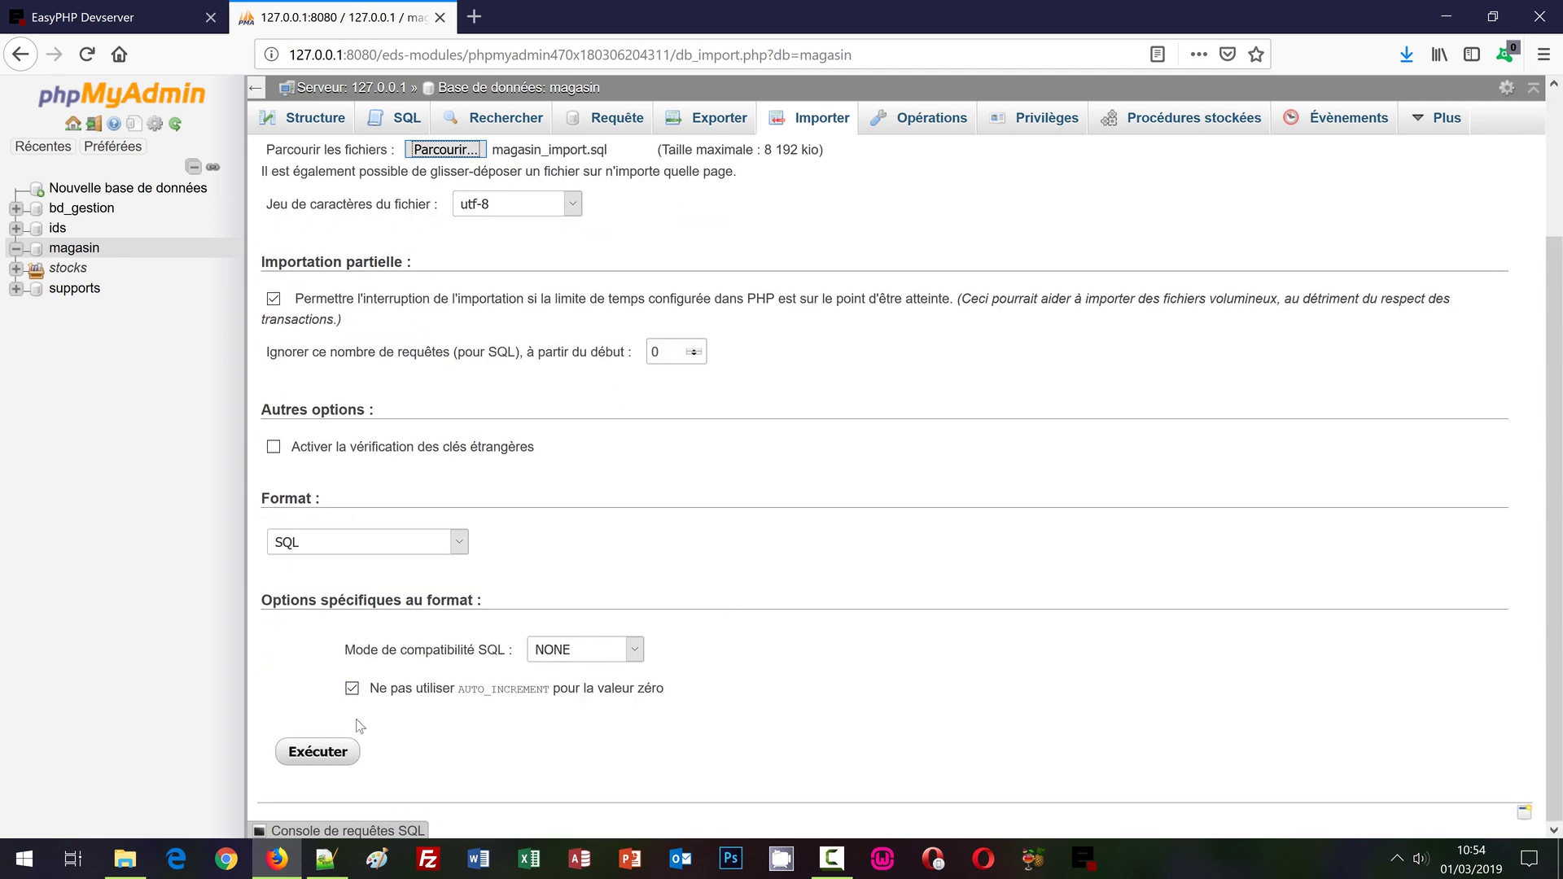
left_click(337, 749)
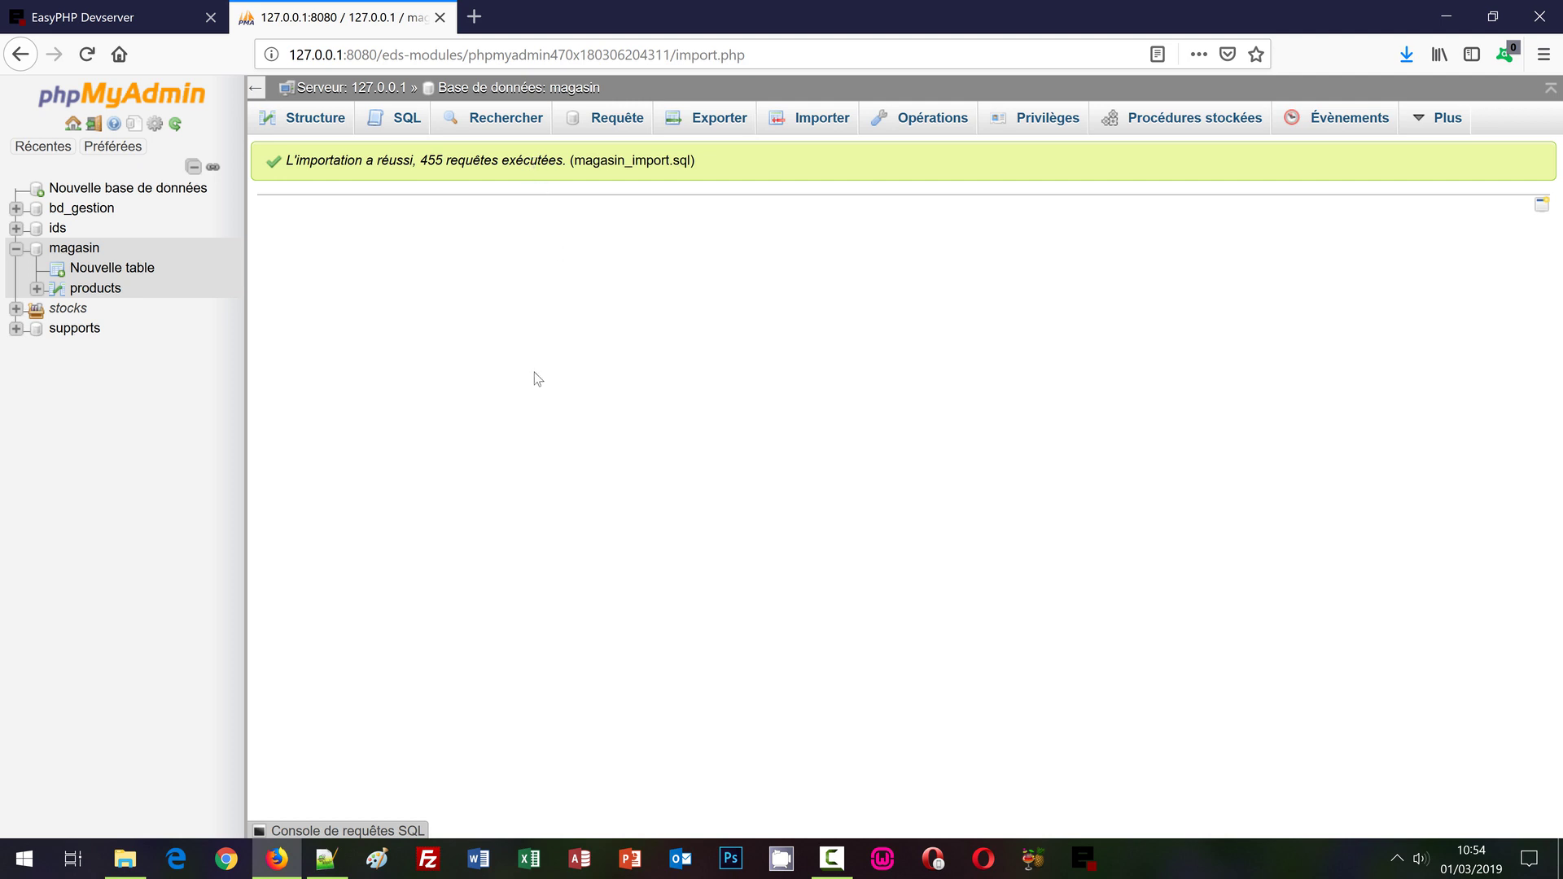
- Browse the products table and examine the accented text in the products_desc_1 column
left_click(95, 288)
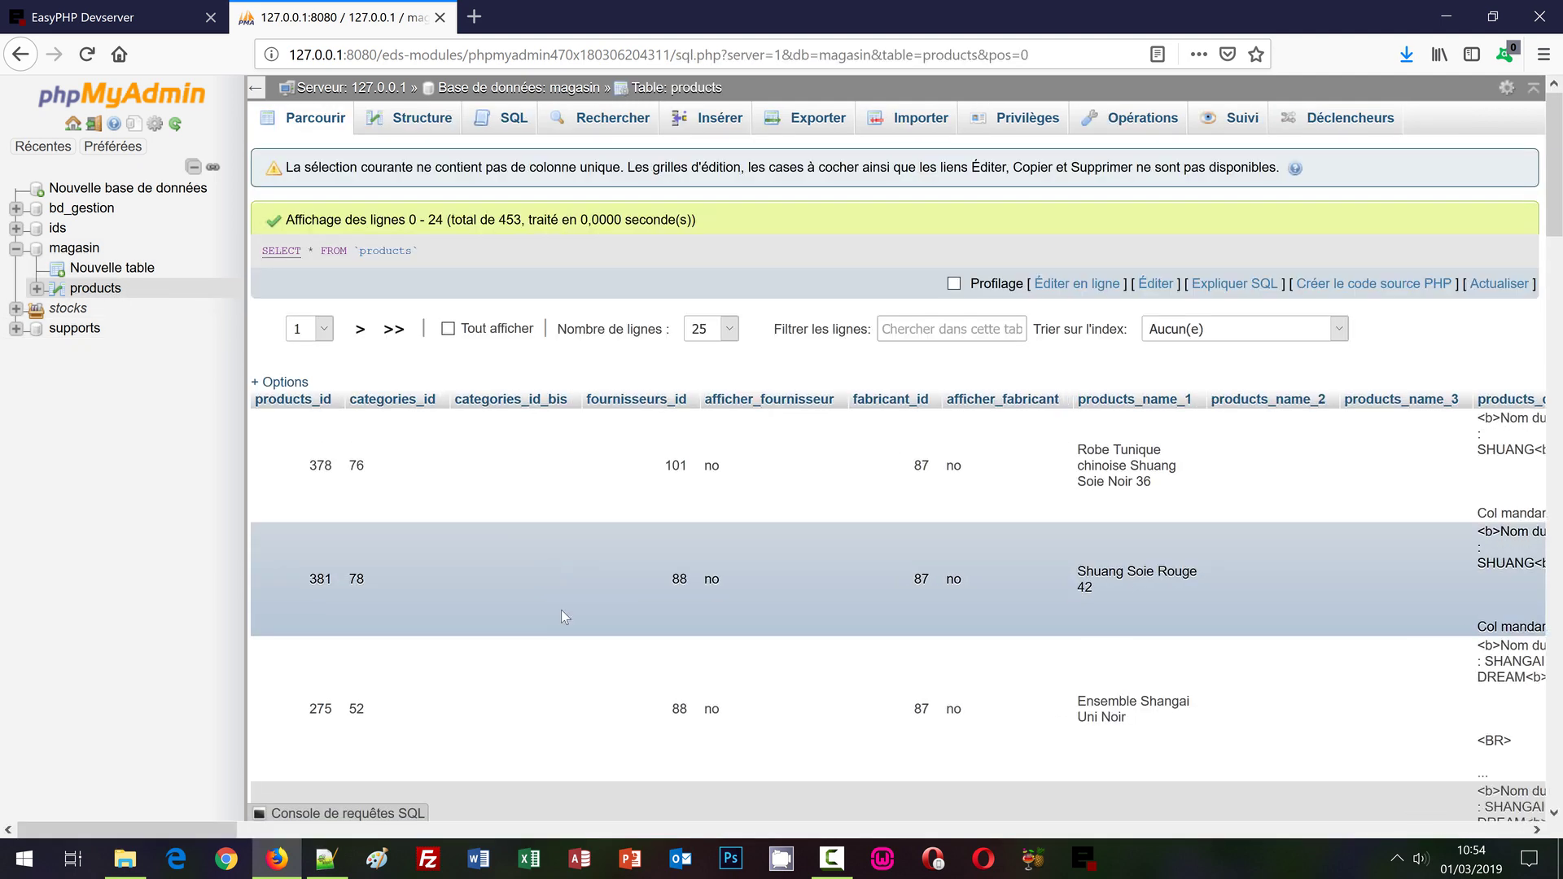
left_click(619, 829)
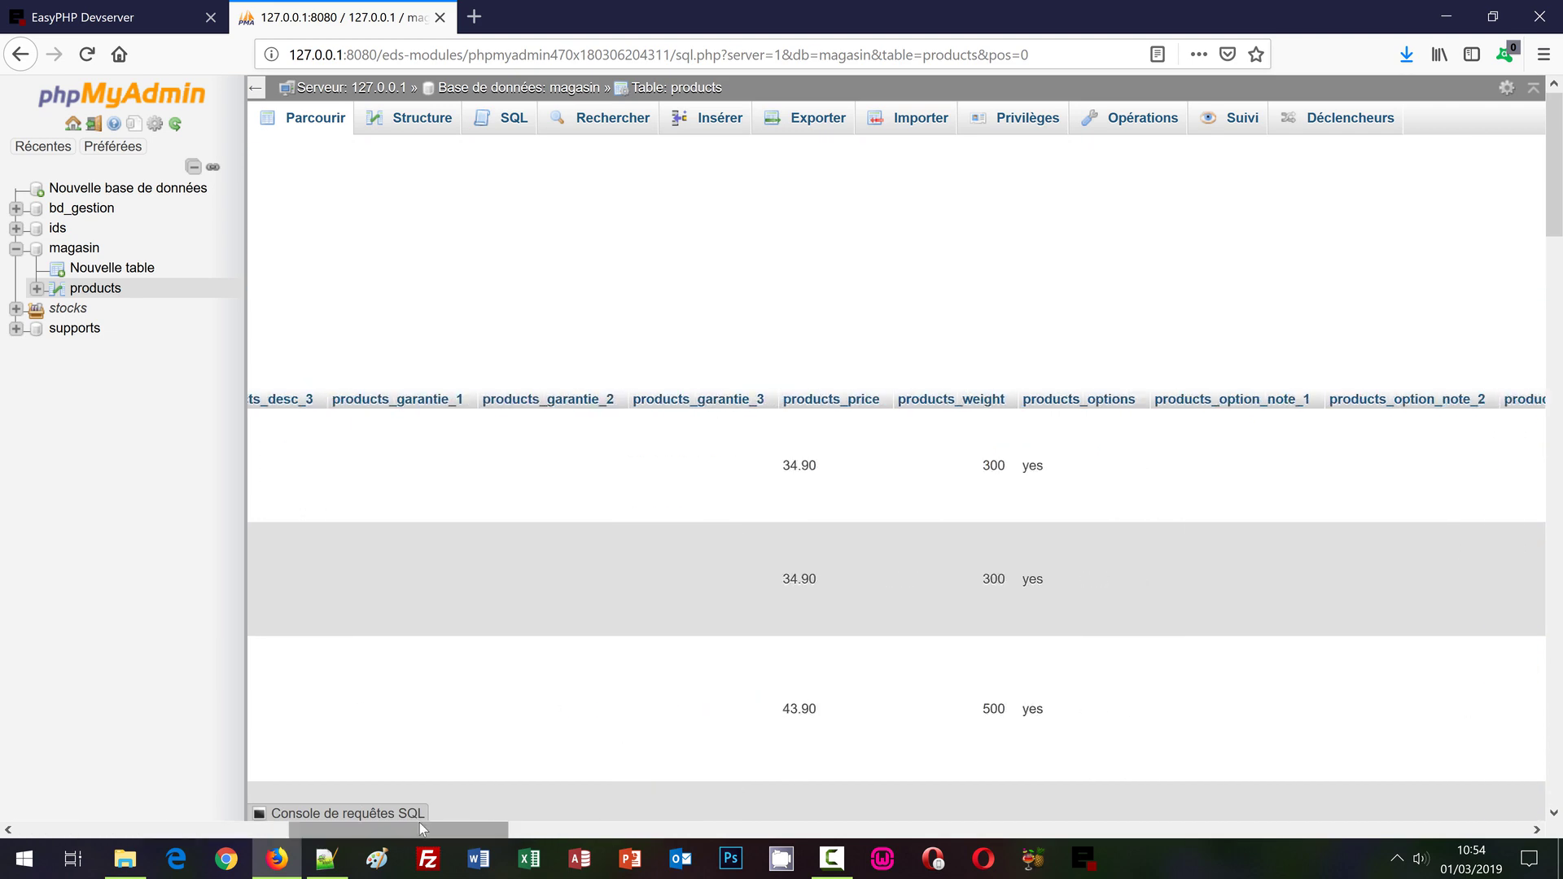
left_click(247, 829)
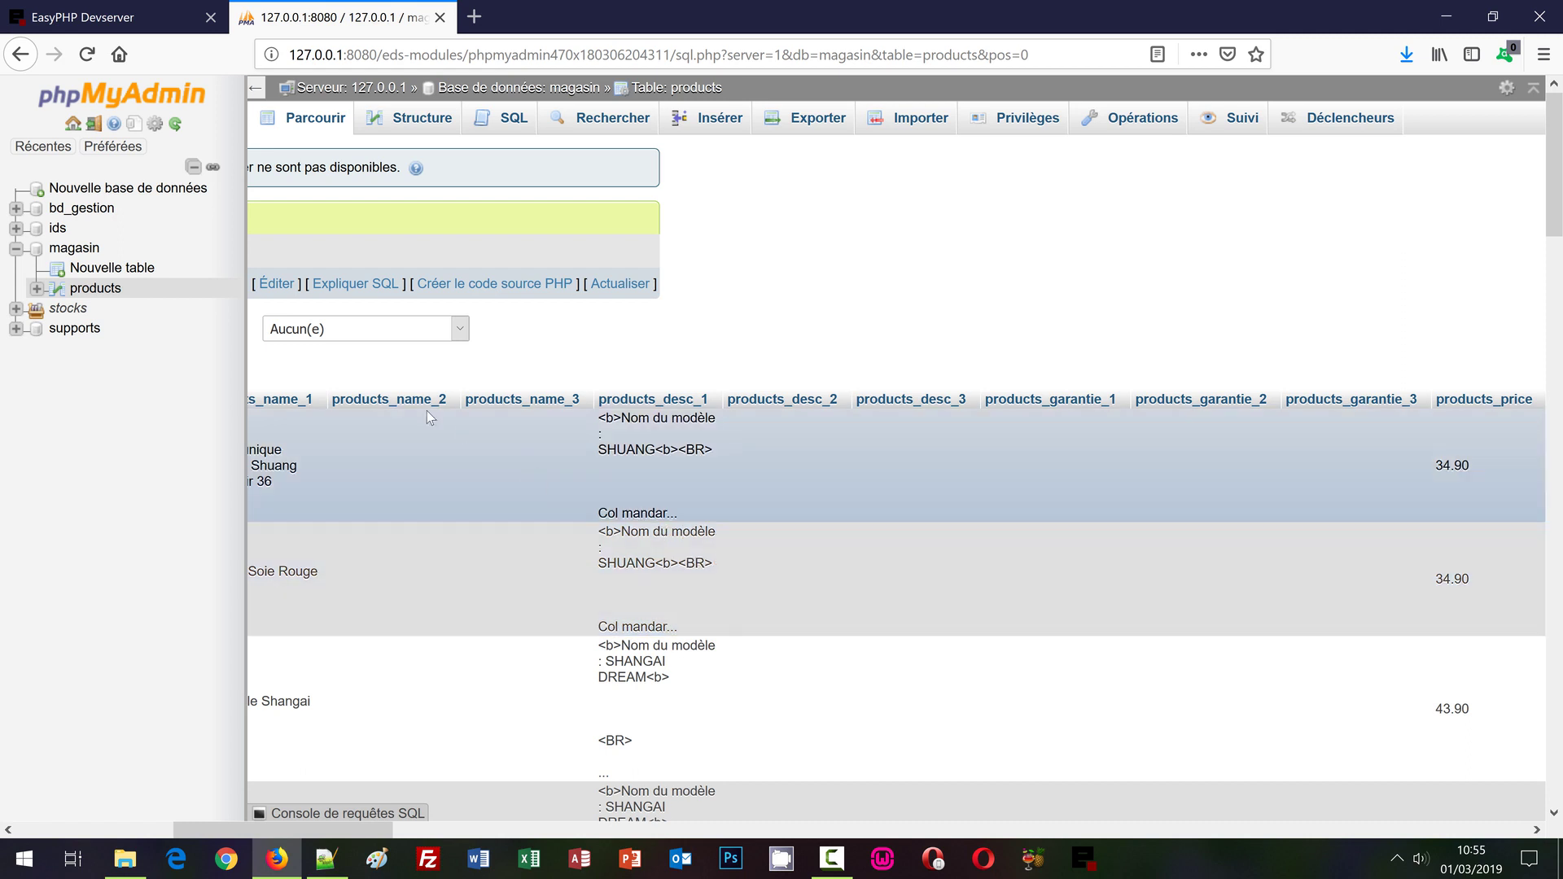
- Export the products table in CSV format with the quick method, saving it as products.csv in the video folder
left_click(111, 293)
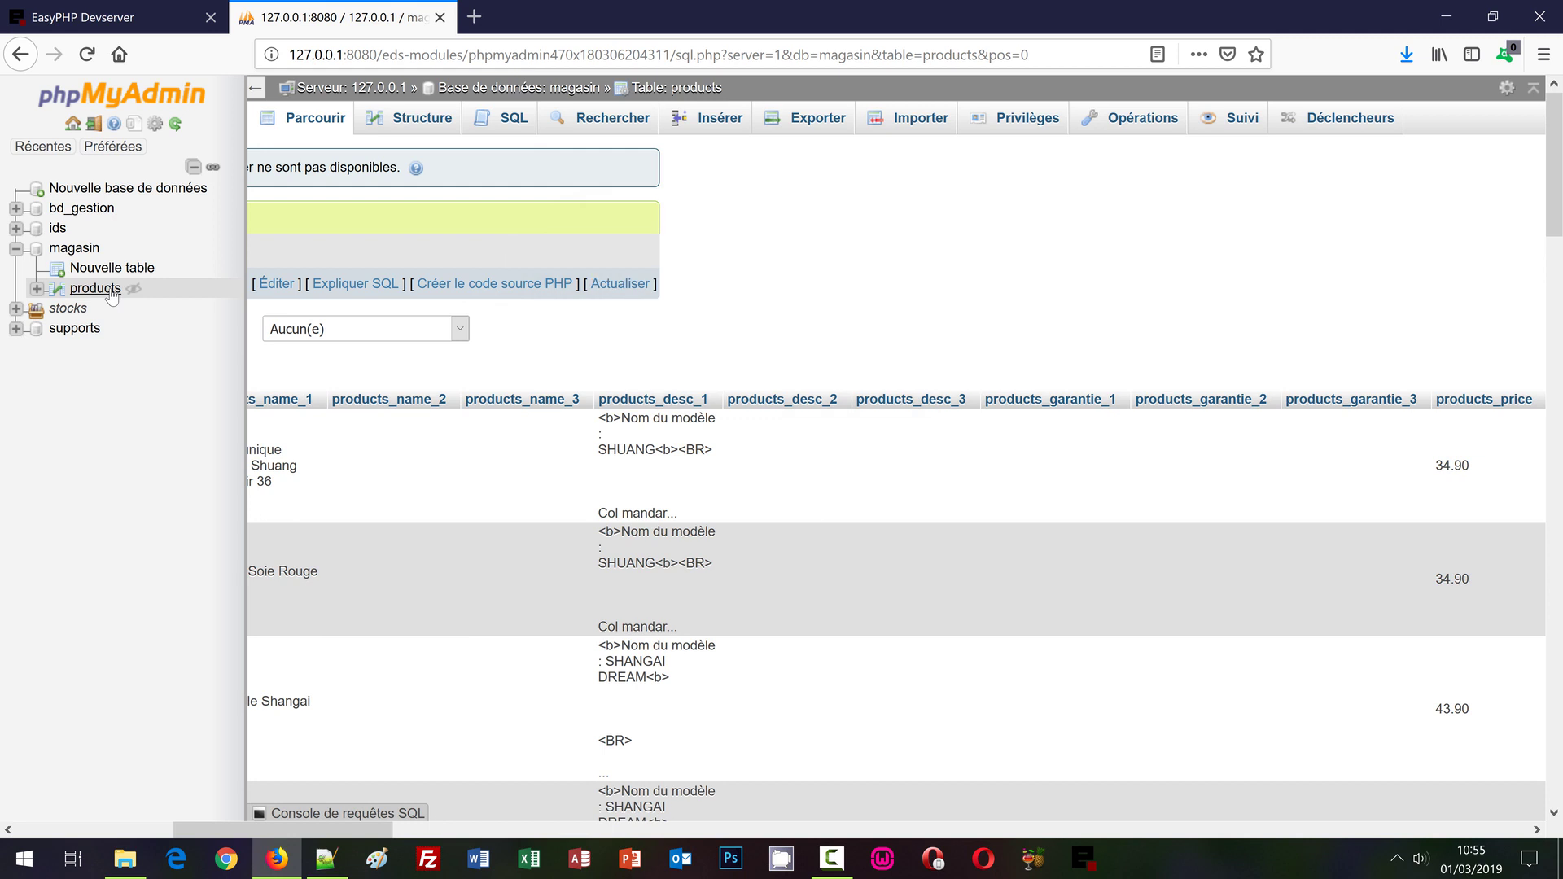
left_click(818, 122)
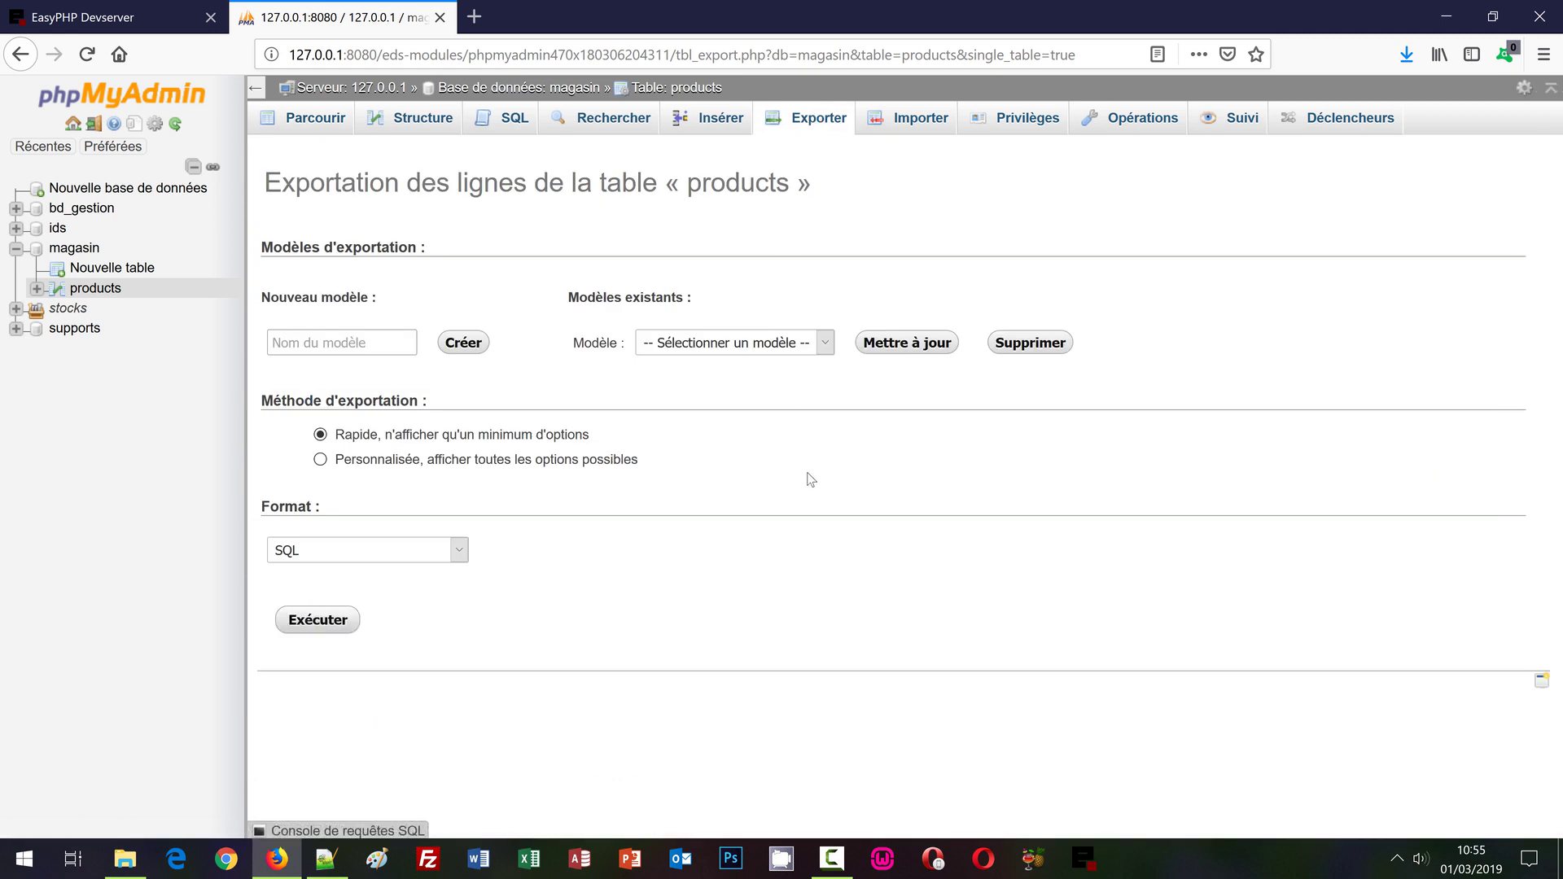
left_click(456, 552)
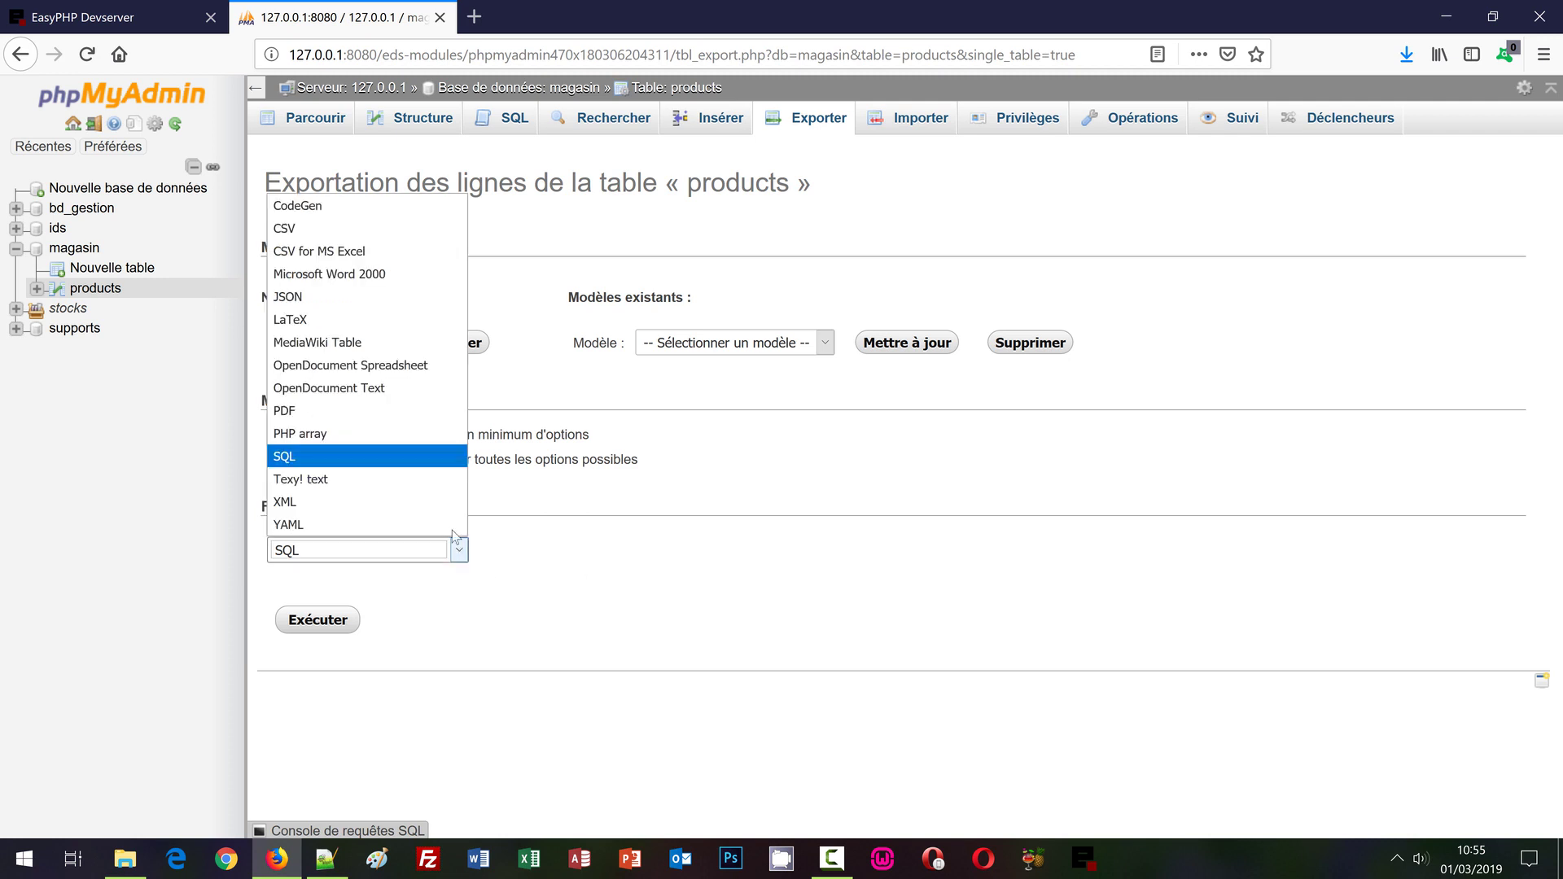
left_click(334, 230)
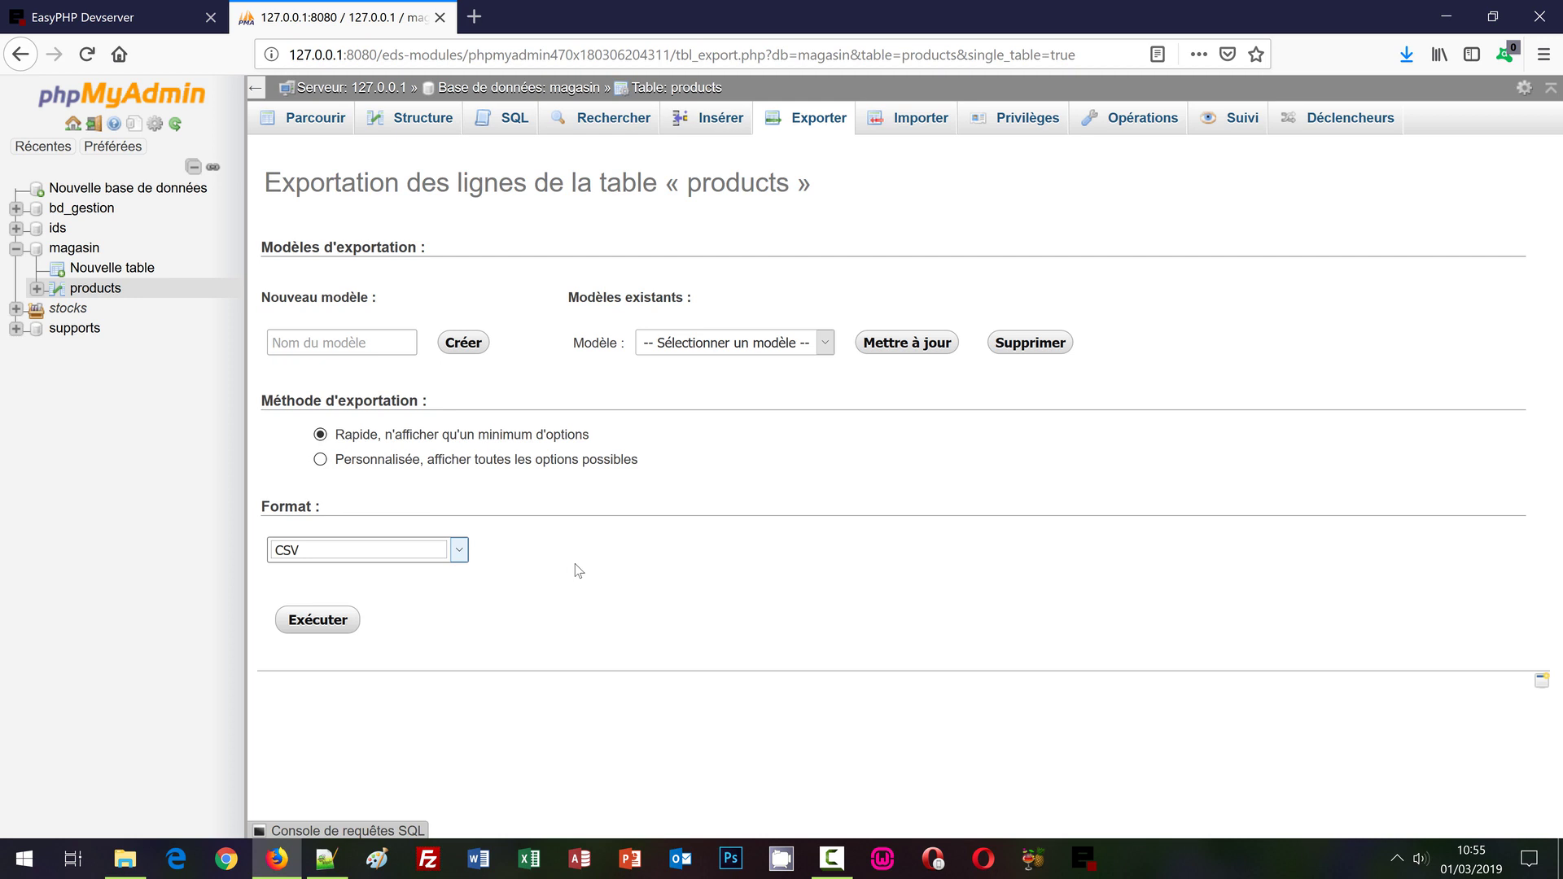
left_click(311, 624)
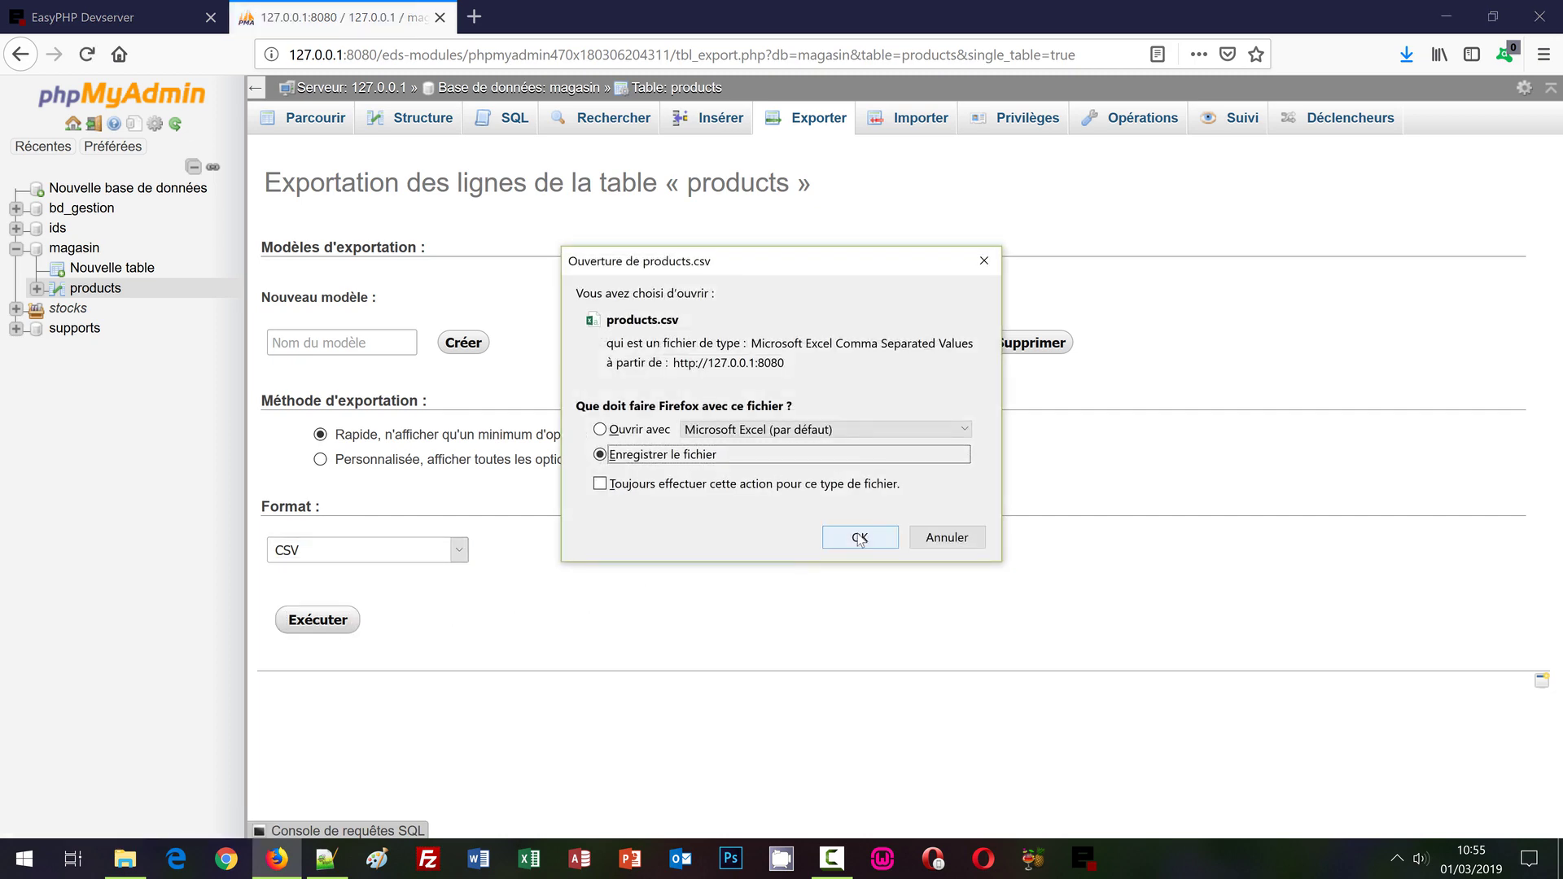
left_click(856, 536)
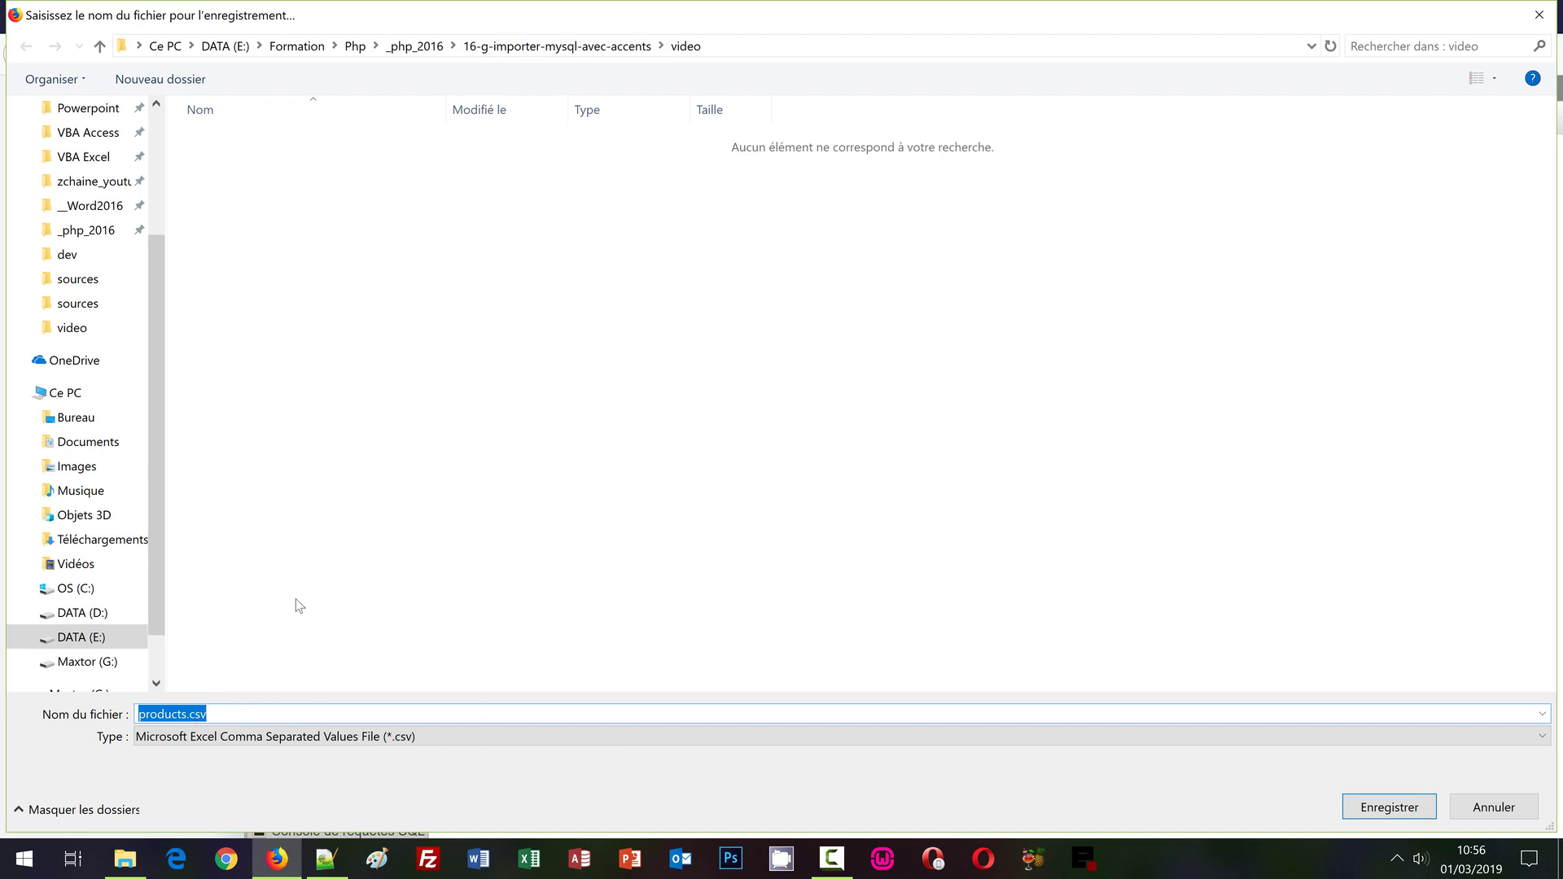
left_click(1383, 808)
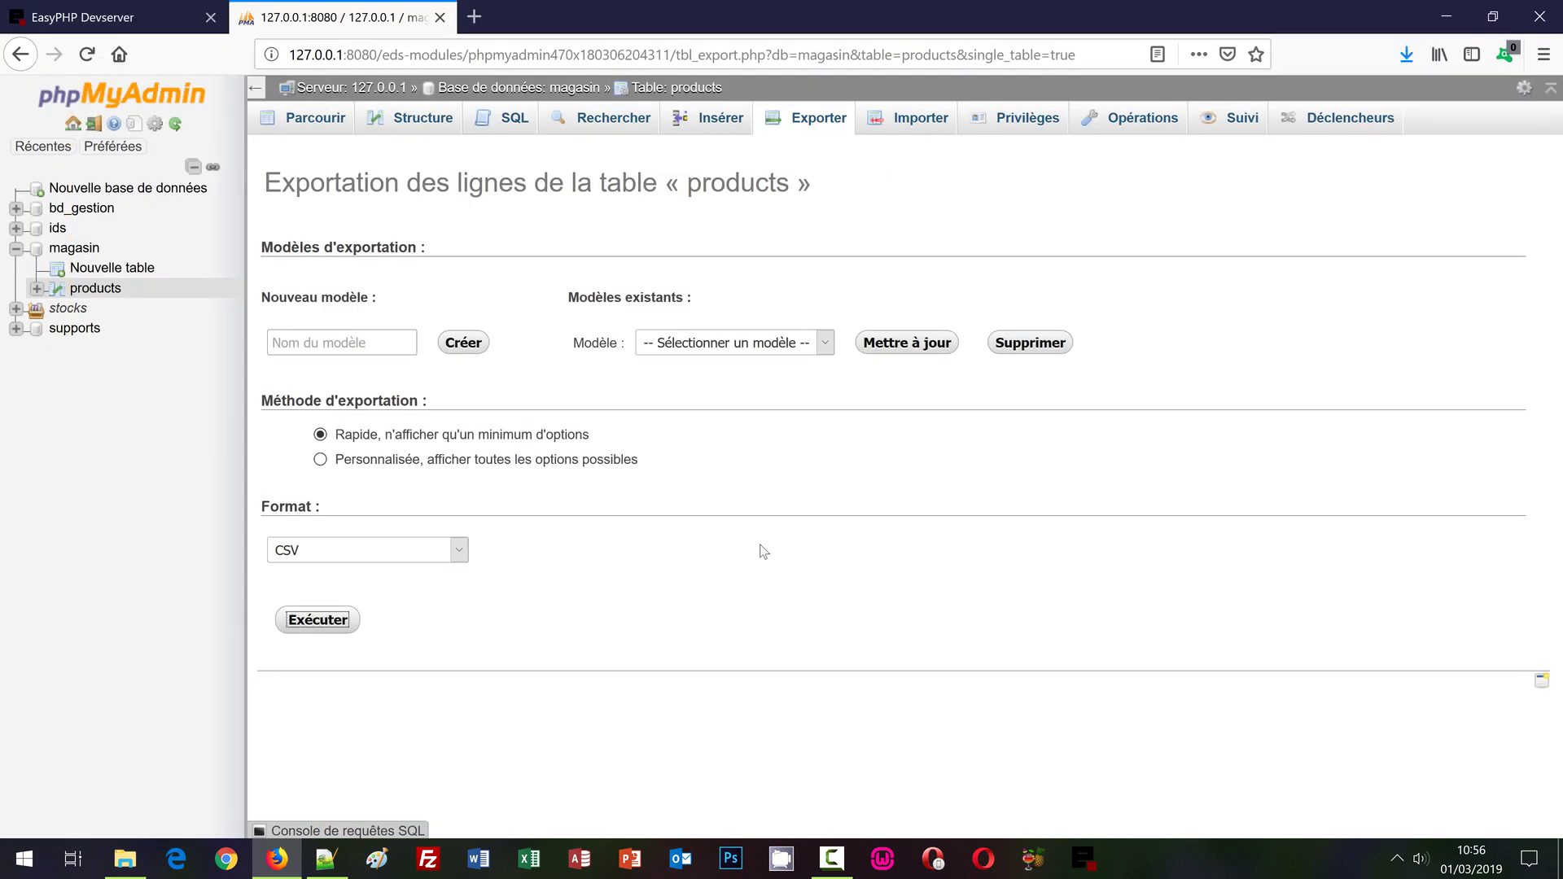
- Open products.csv from the video folder in Excel, check the accented text in cell A9, and close the workbook
left_click(126, 865)
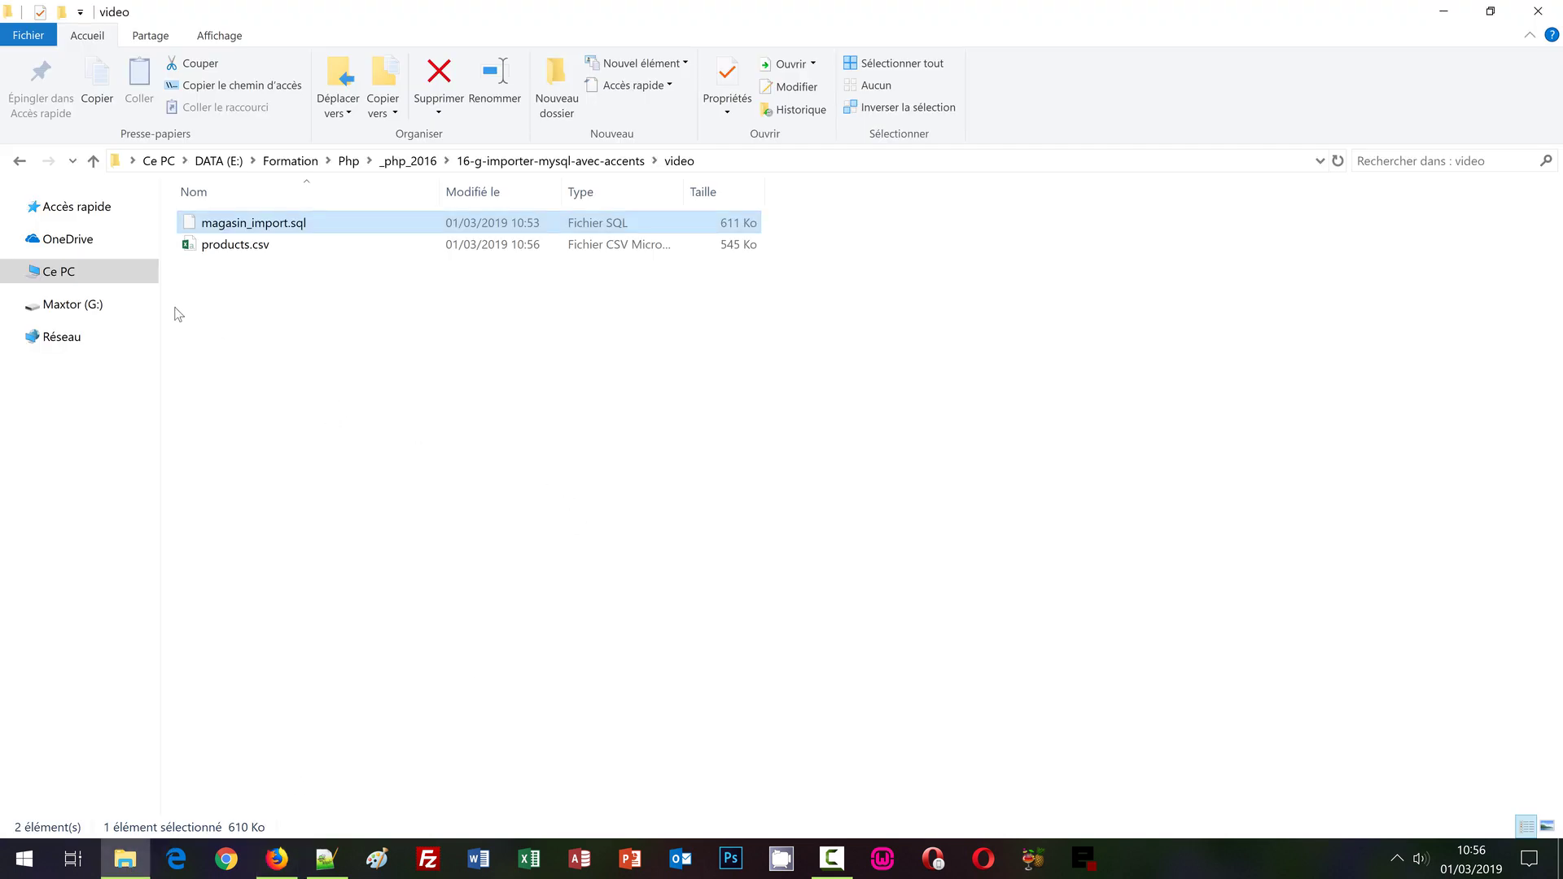
double_click(234, 245)
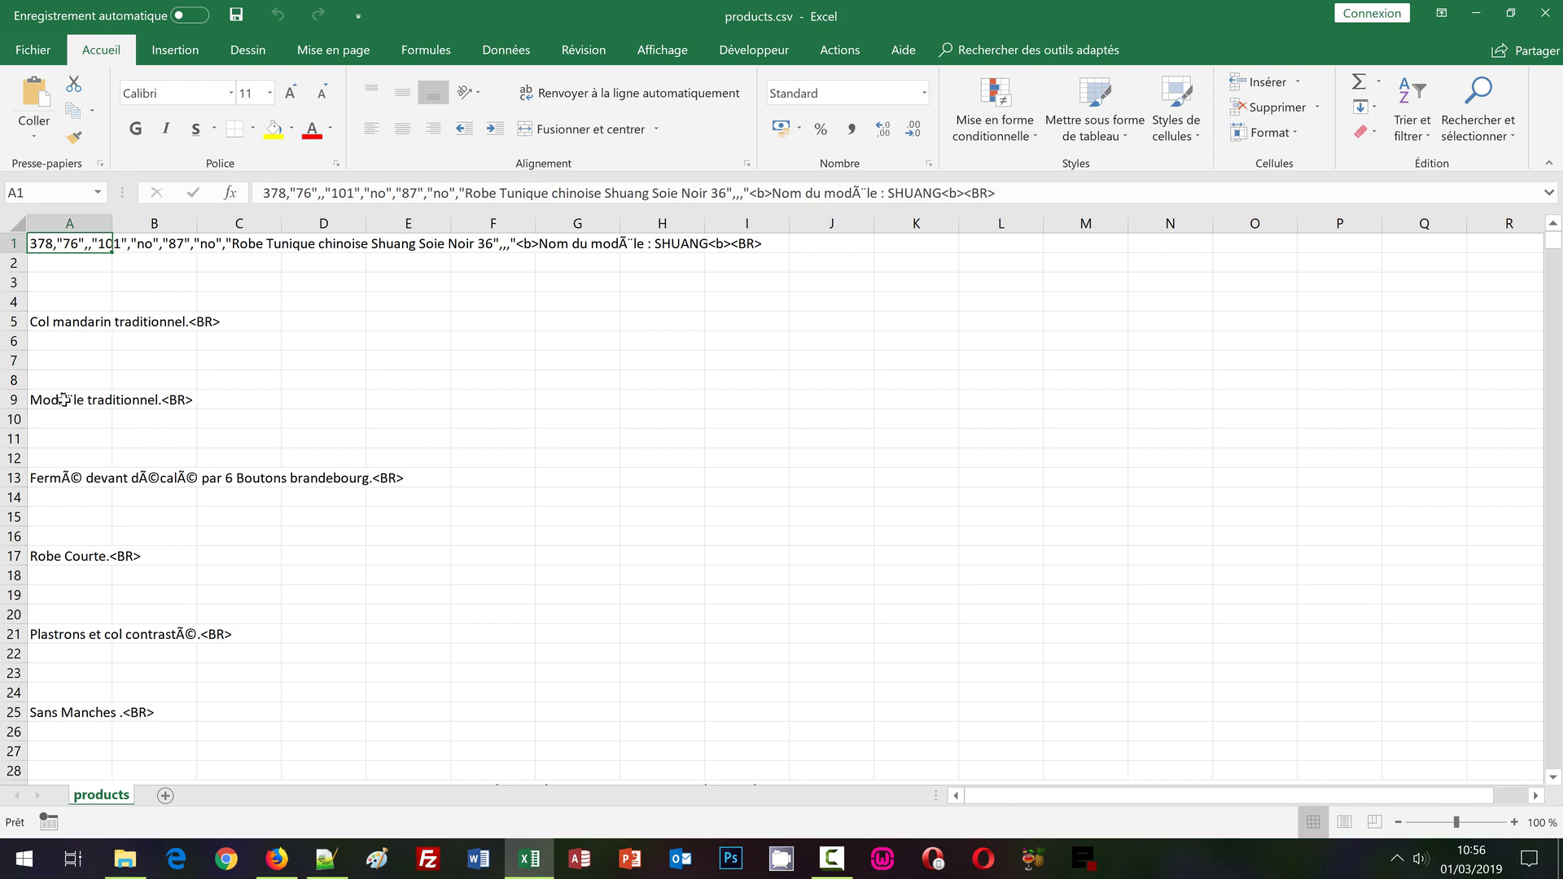
left_click(63, 400)
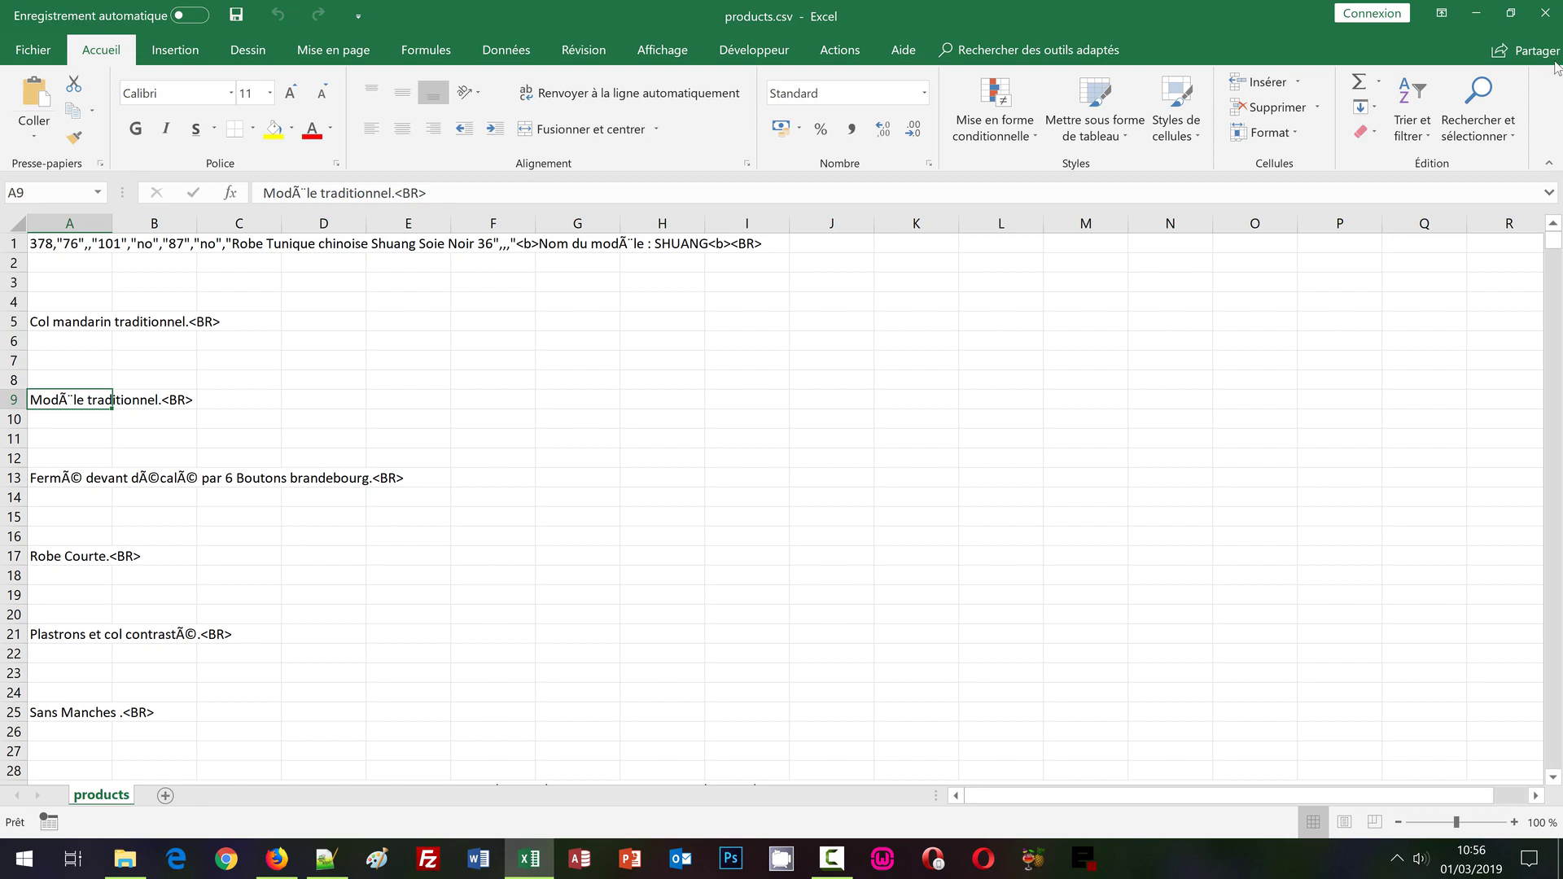
left_click(1547, 16)
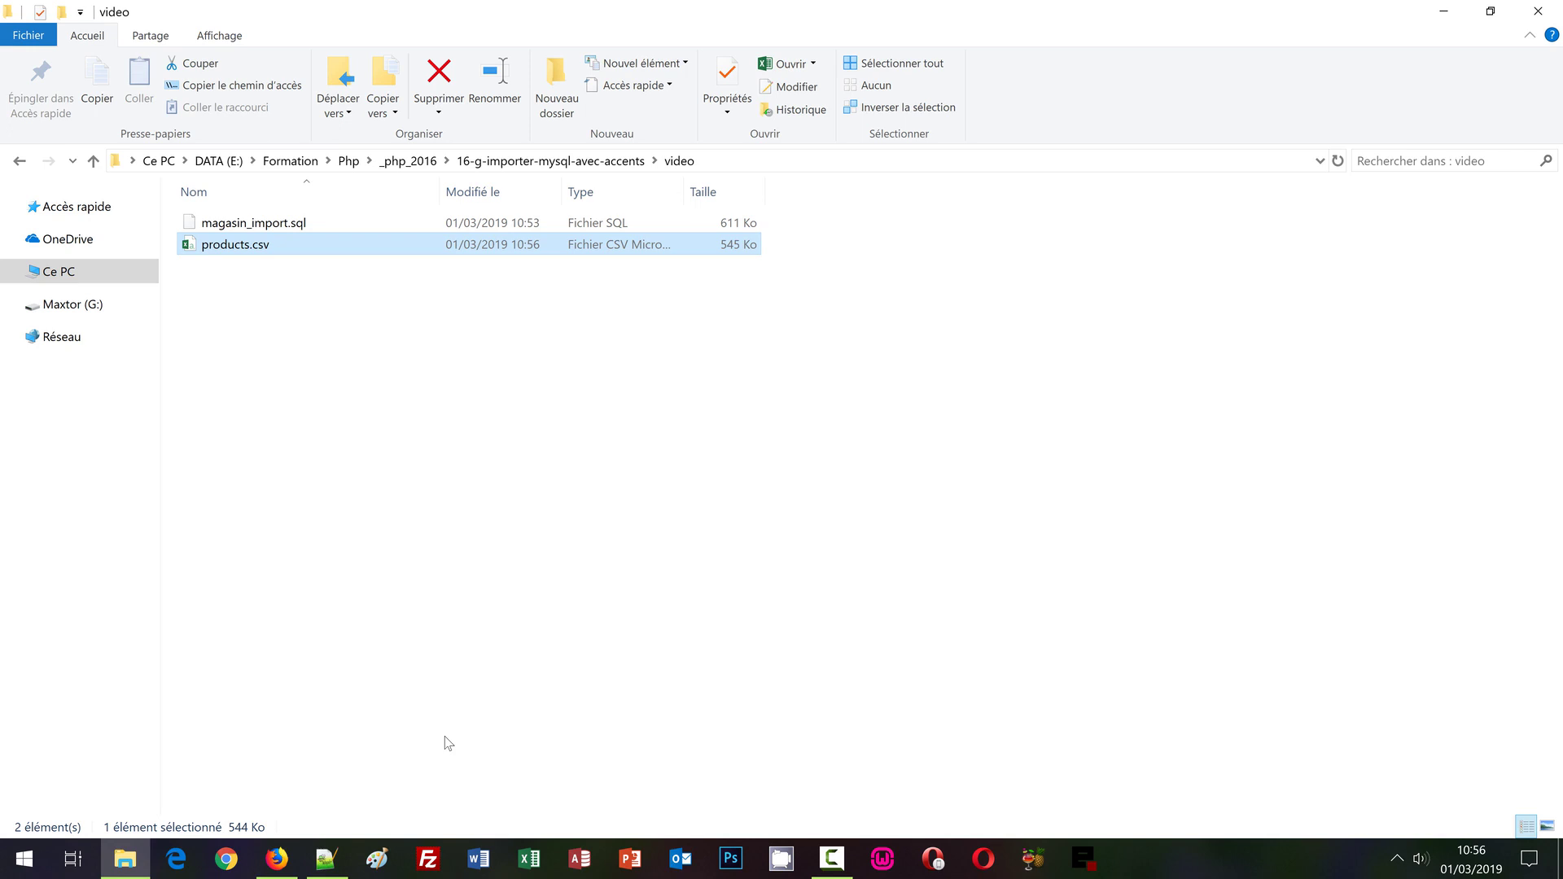
- Back in phpMyAdmin in Firefox, switch the products export to the custom method and set the file's character set to iso-8859-1
left_click(277, 859)
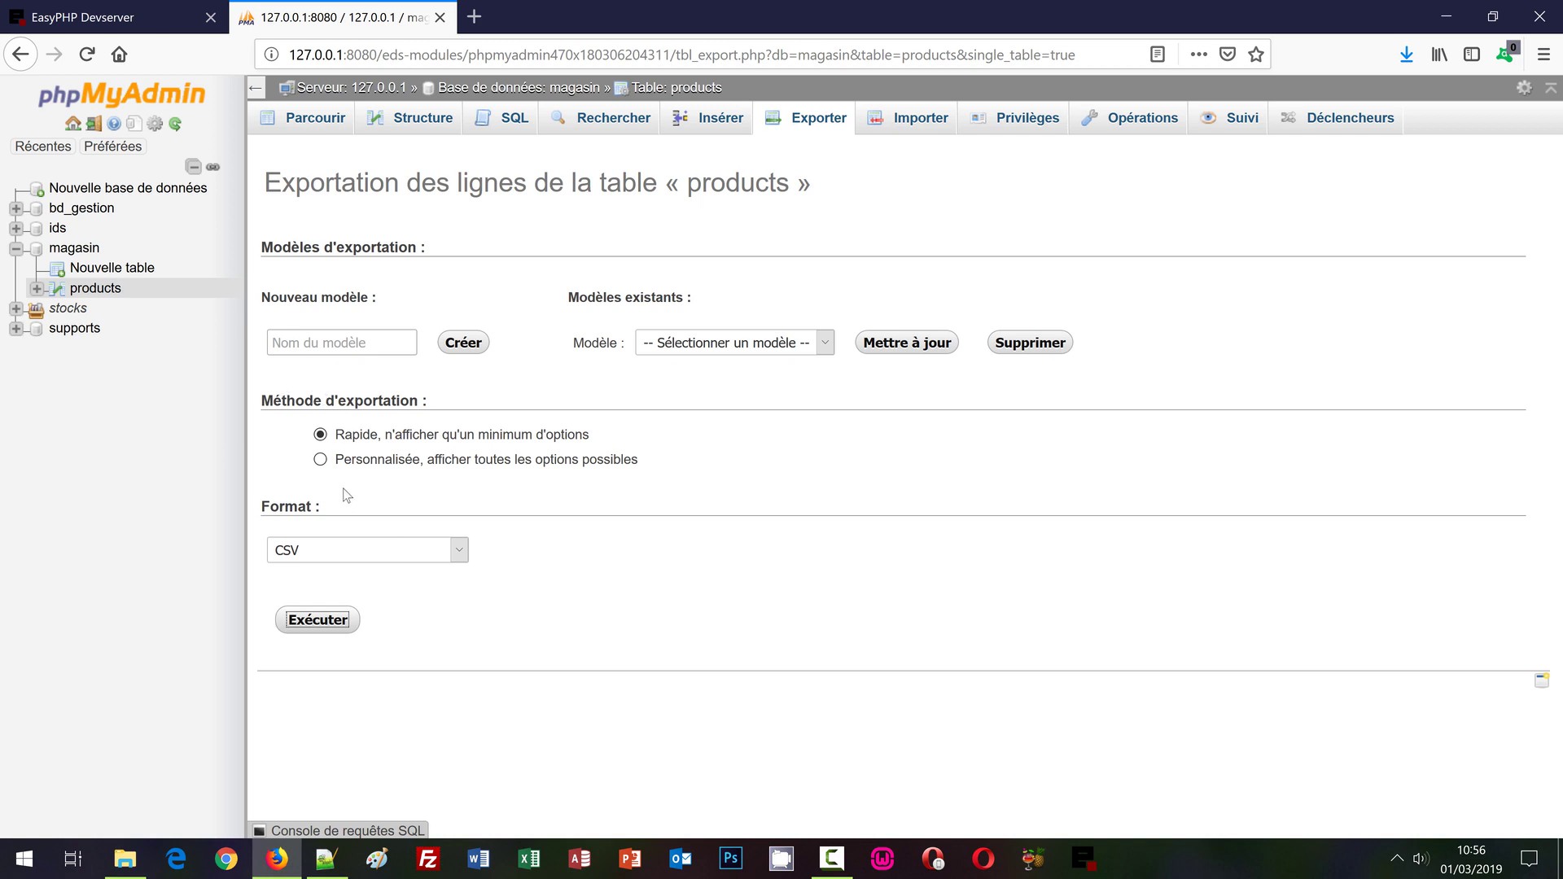
left_click(321, 460)
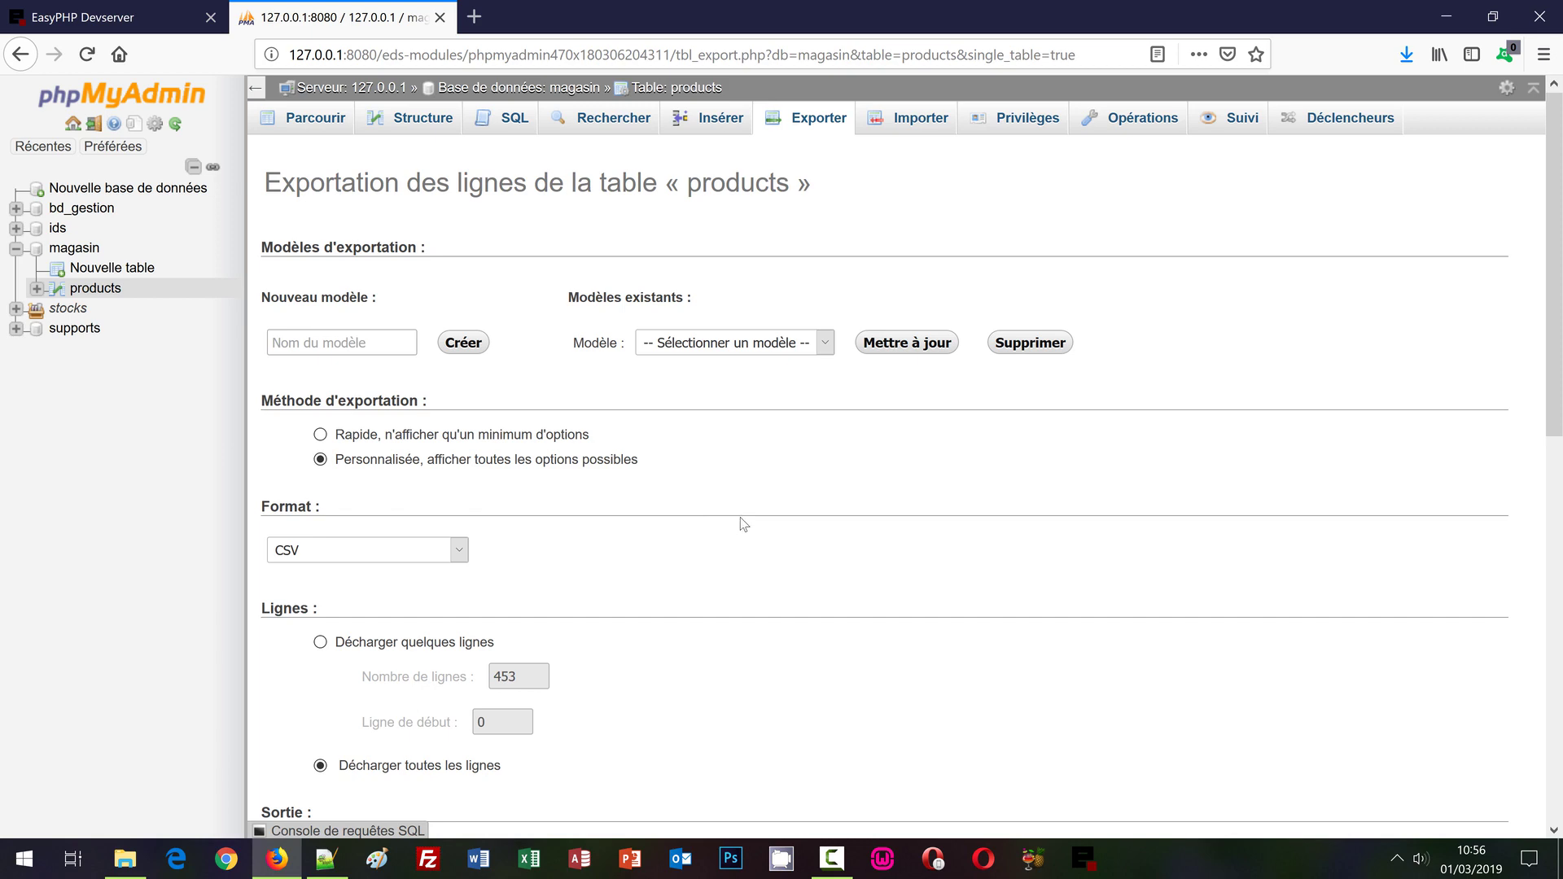
scroll(746, 515, "down", 4)
scroll(762, 511, "down", 3)
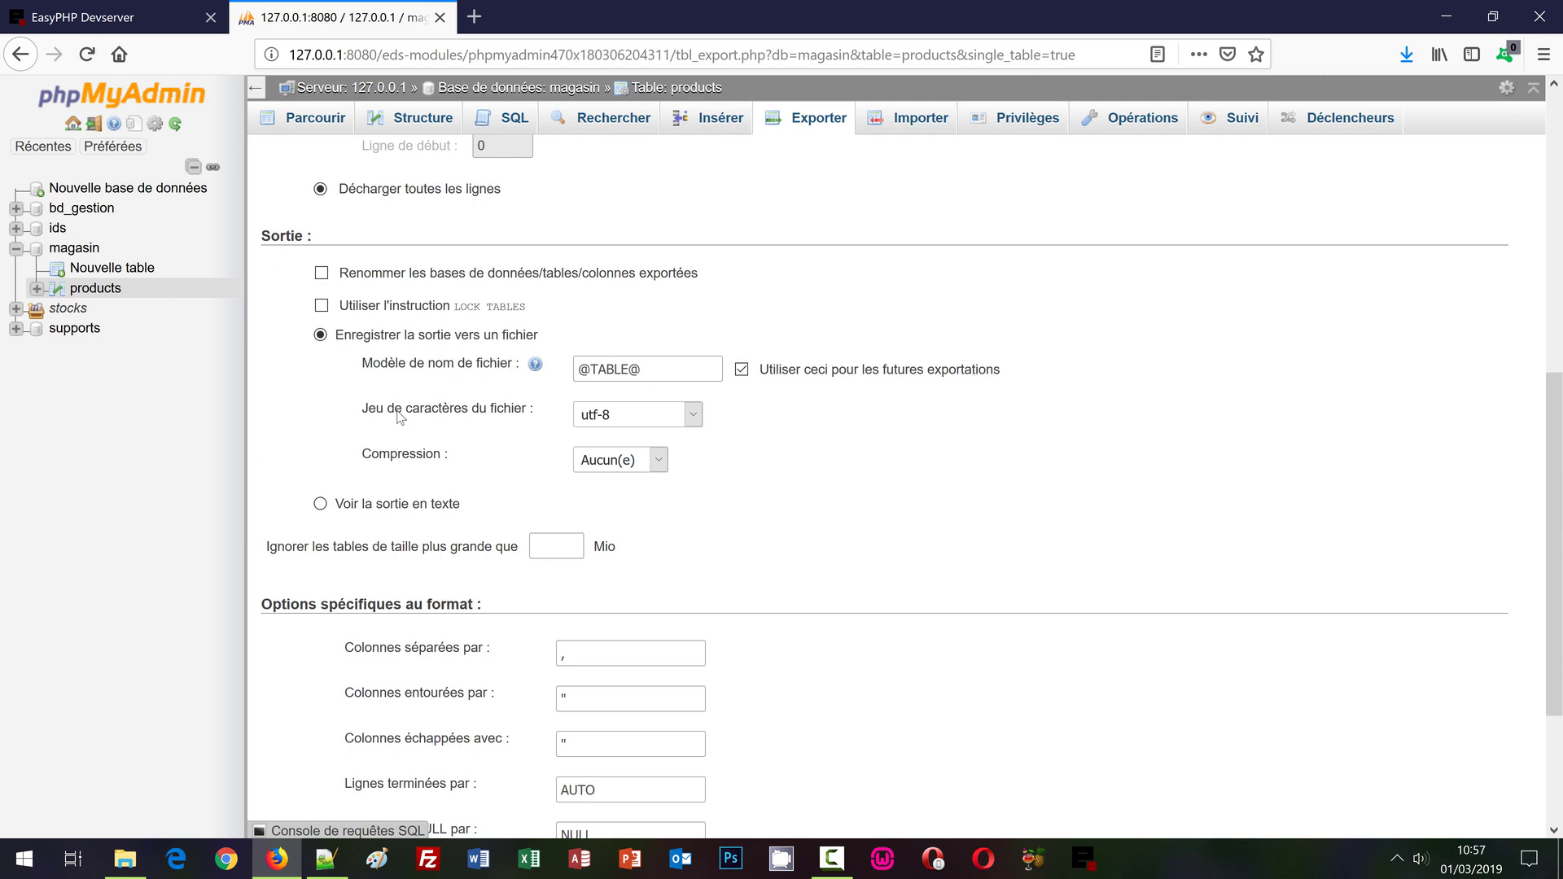
left_click(694, 415)
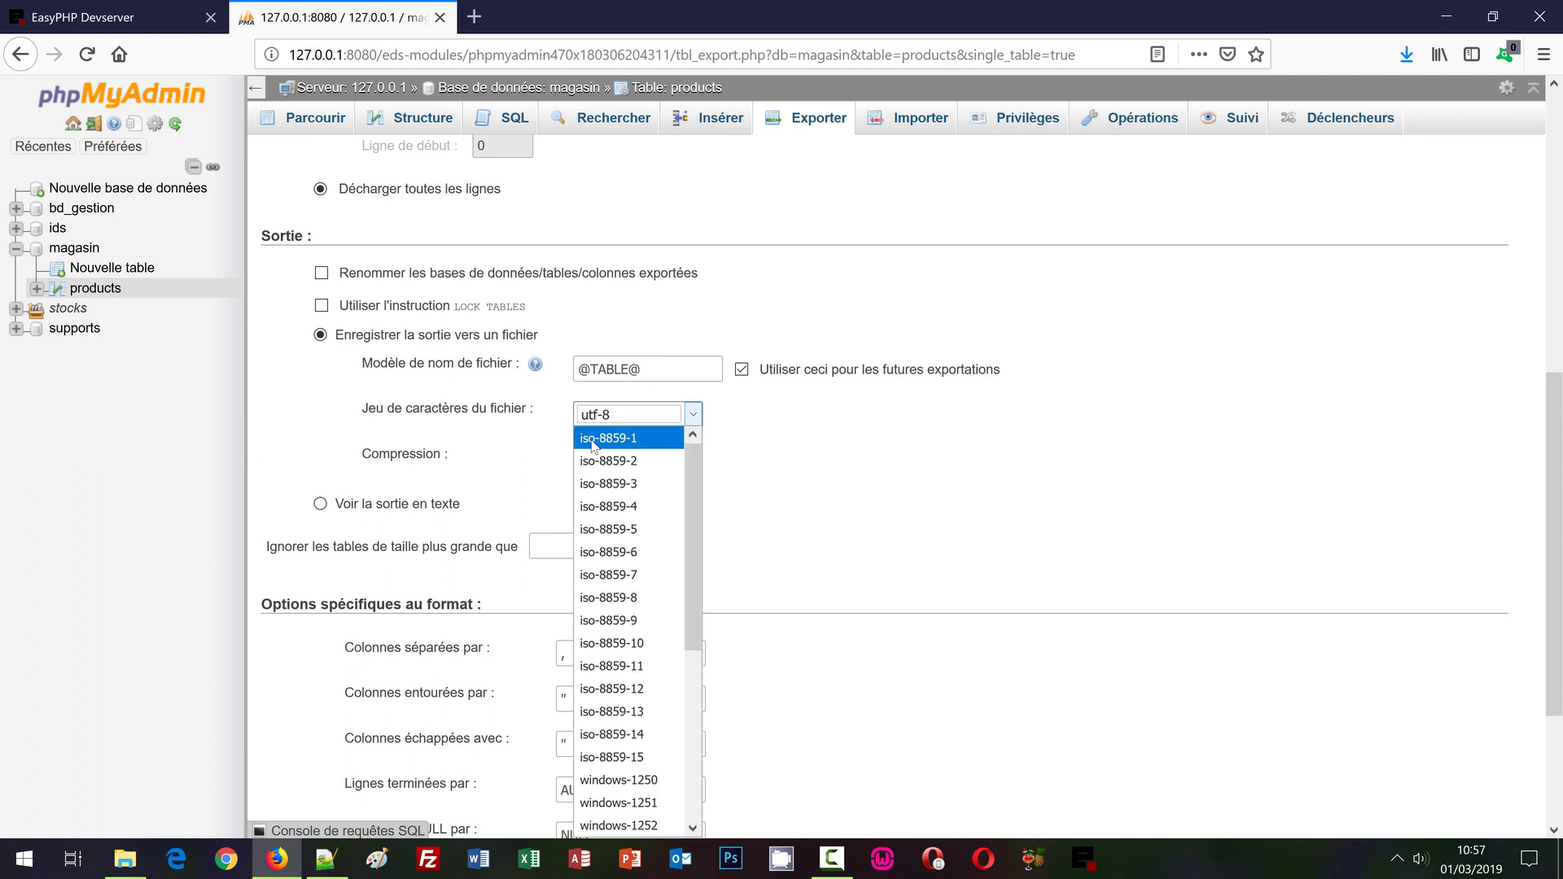
left_click(614, 441)
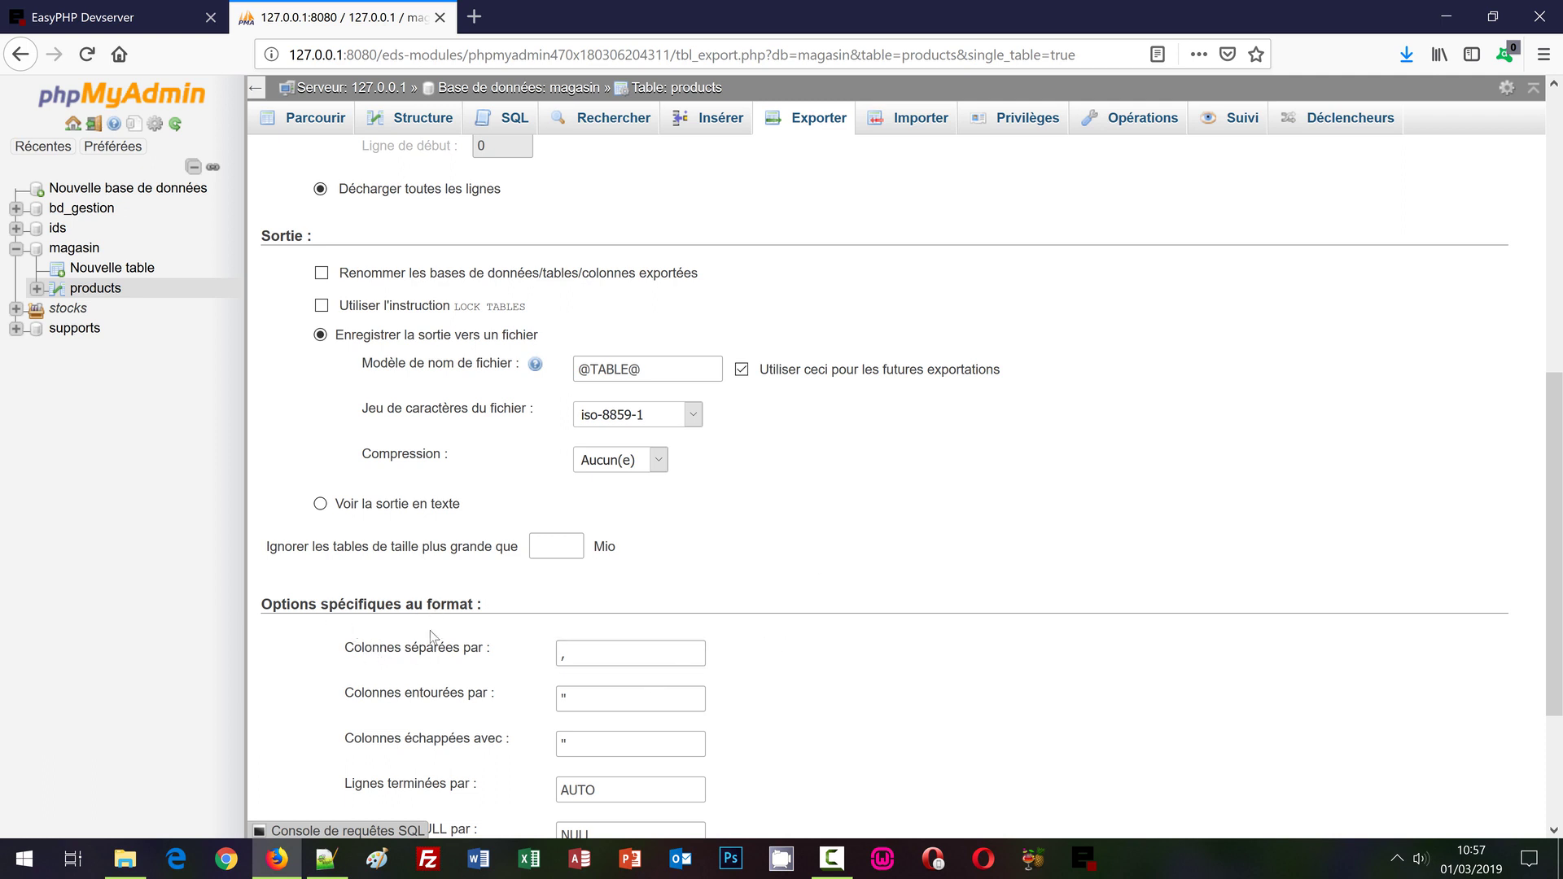
- Set the column separator for the CSV export to a semicolon (;)
left_click(442, 648)
left_click_drag(600, 652, 536, 654)
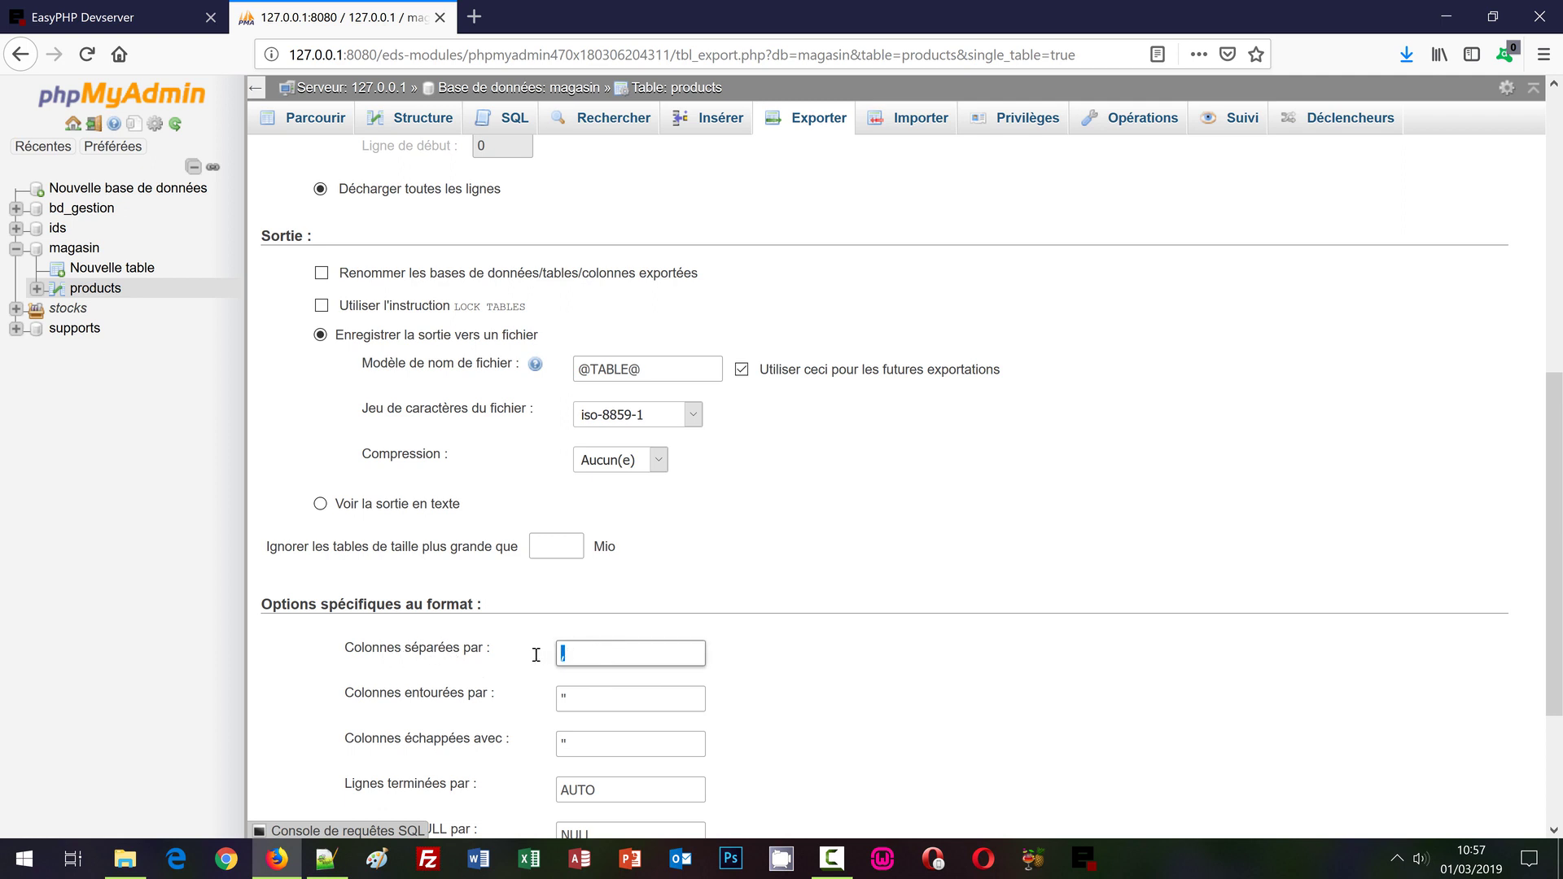
type(";")
left_click(790, 655)
- Run the customised CSV export and save it as products.csv in the video folder, replacing the existing file
scroll(805, 658, "down", 1)
scroll(810, 659, "down", 3)
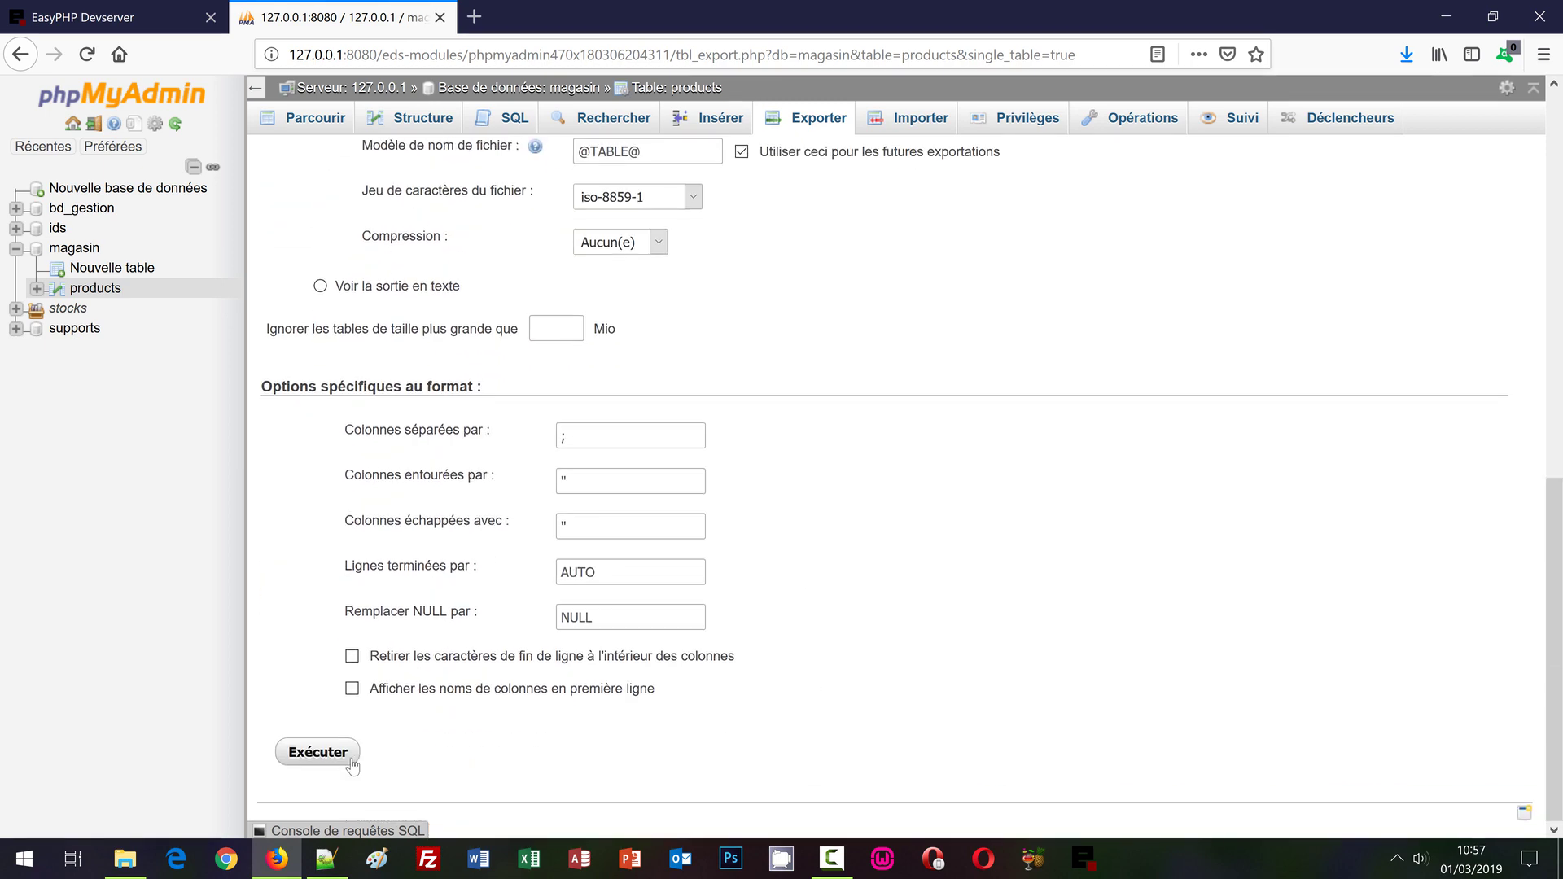
left_click(326, 754)
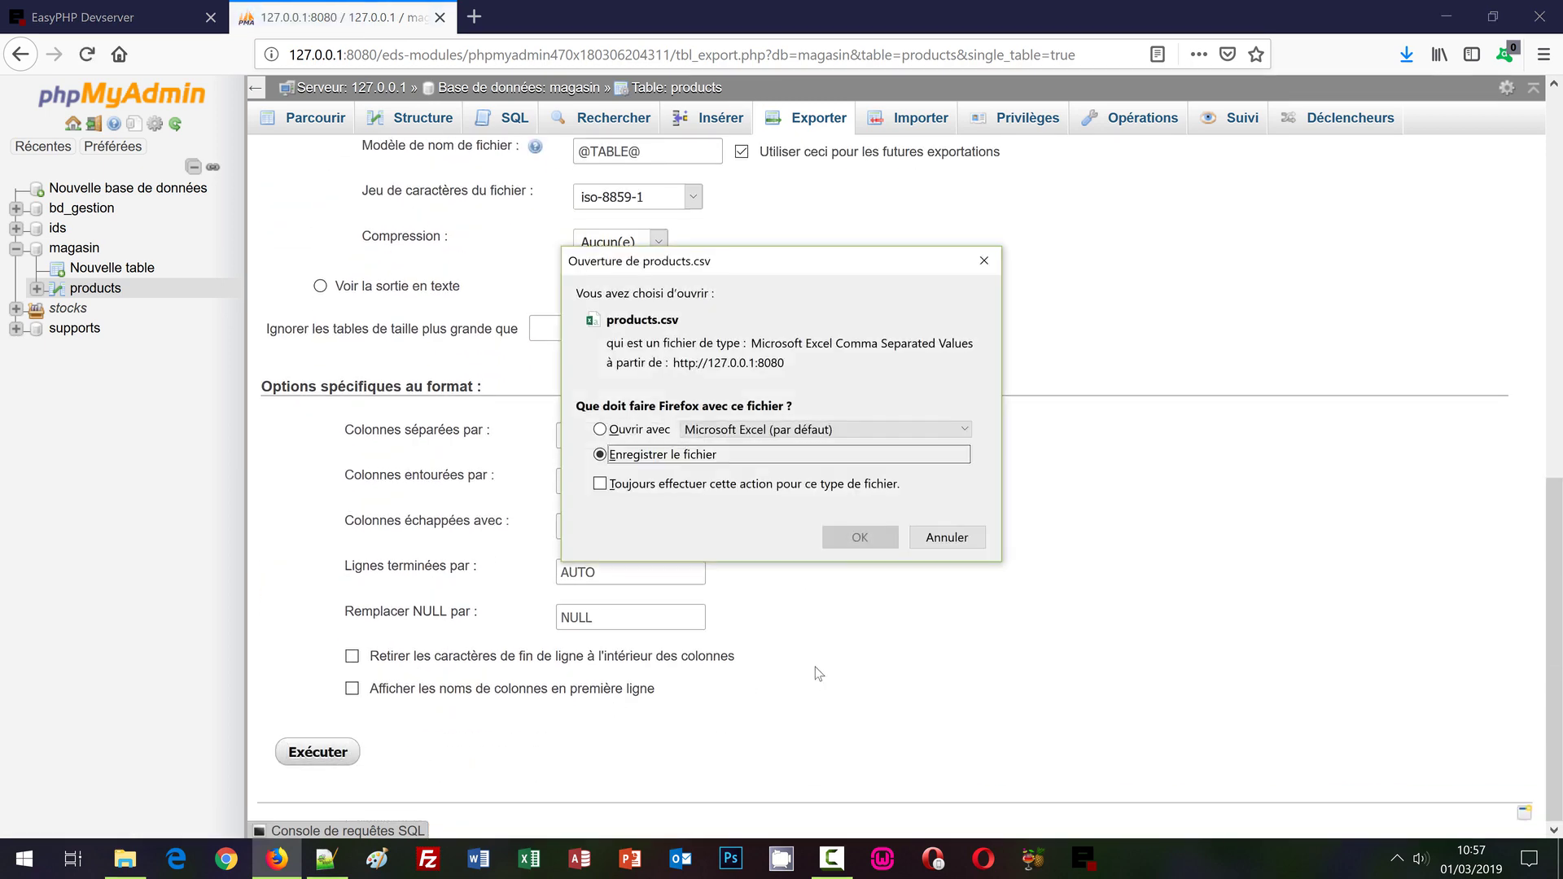
left_click(856, 537)
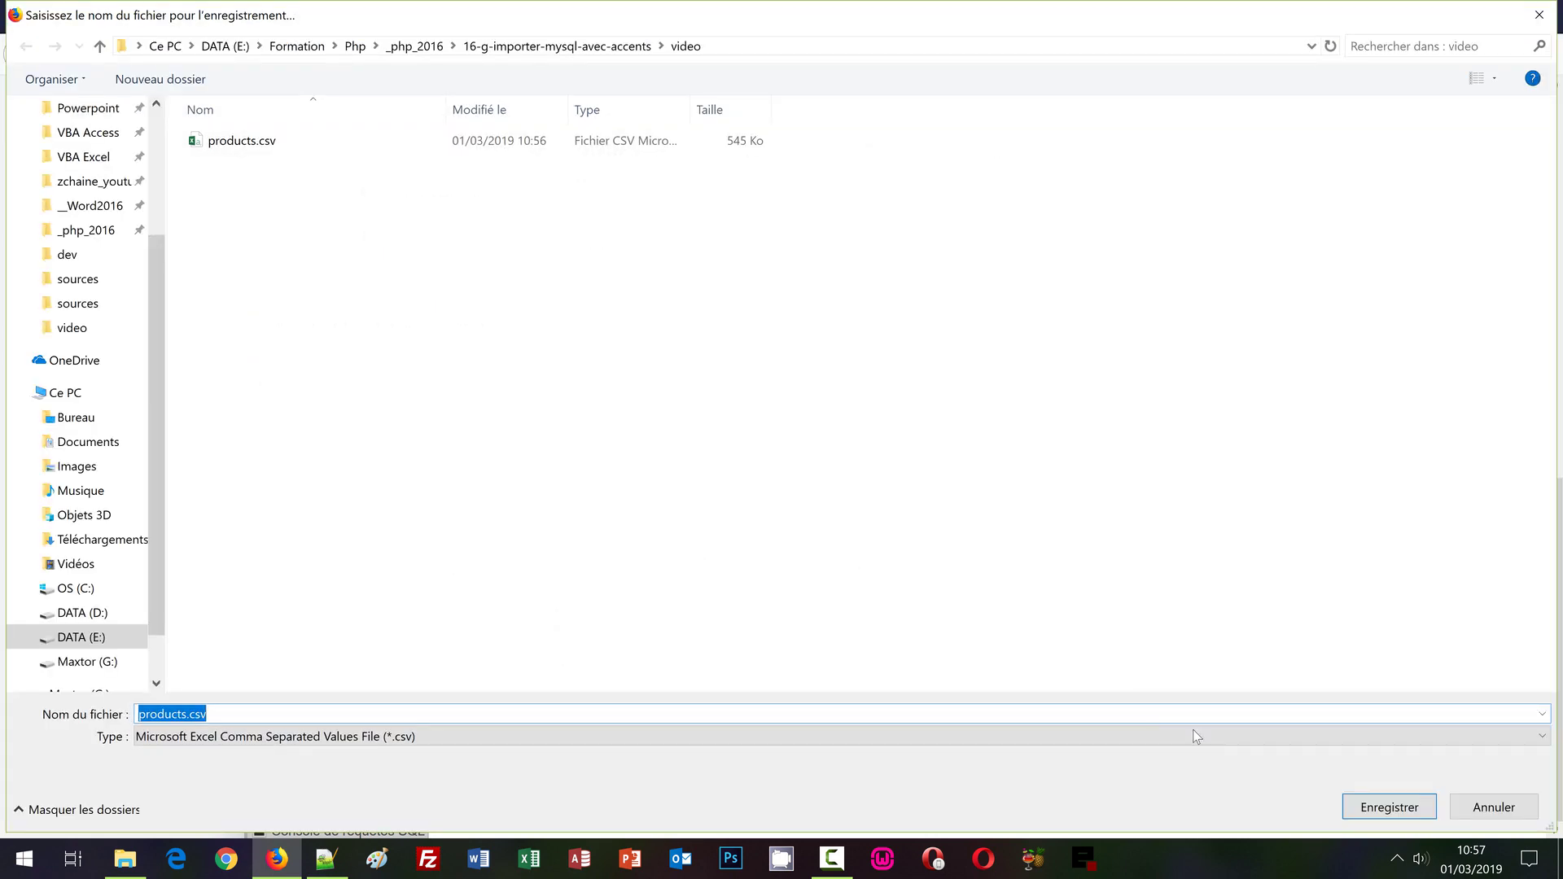
left_click(1387, 805)
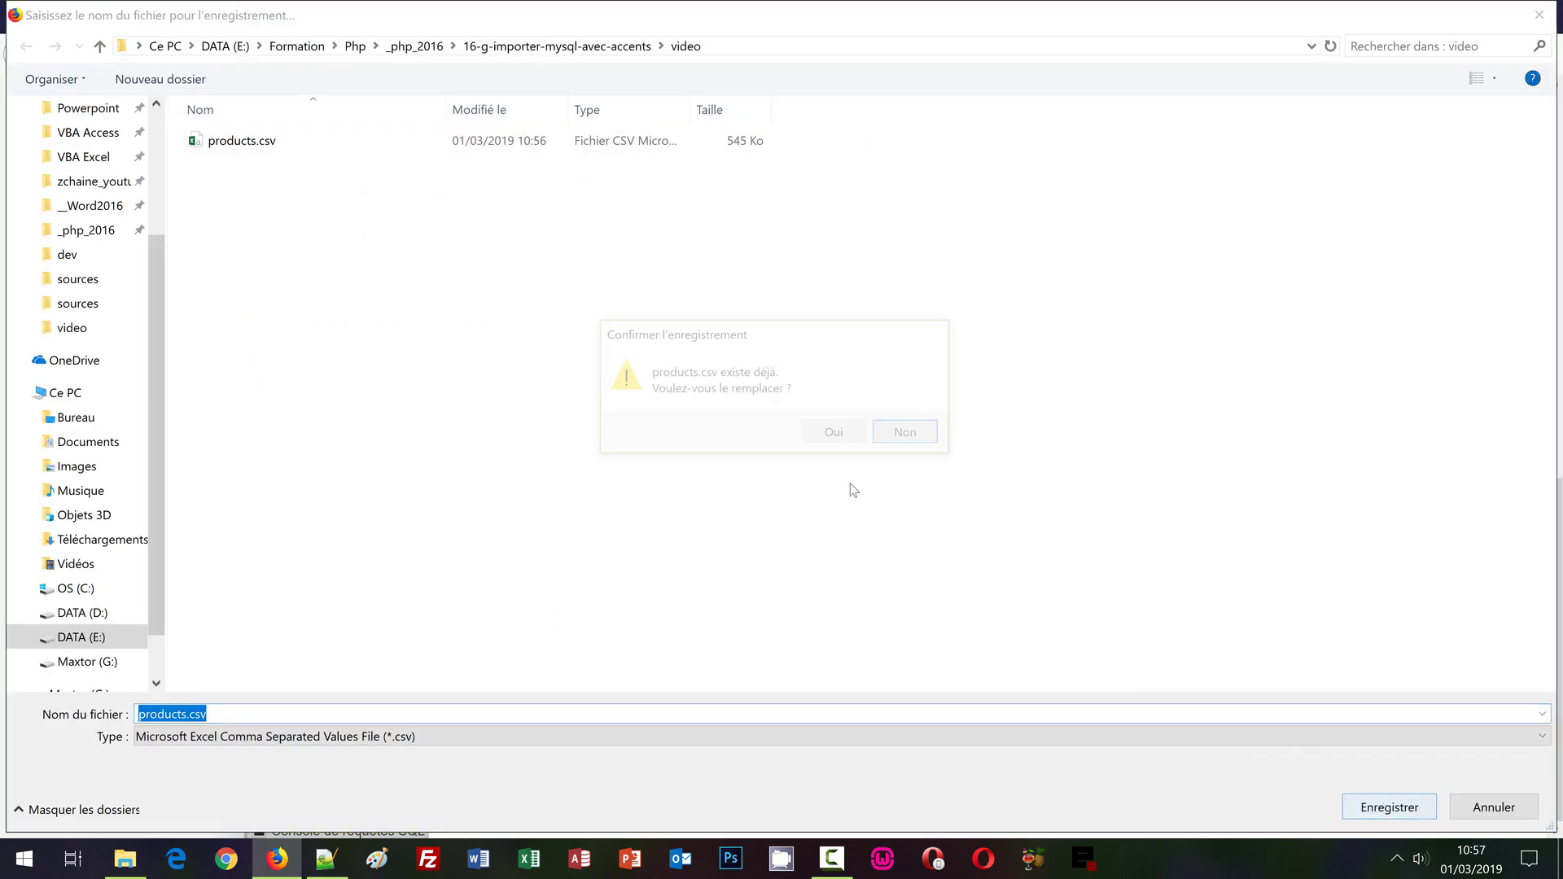
left_click(828, 431)
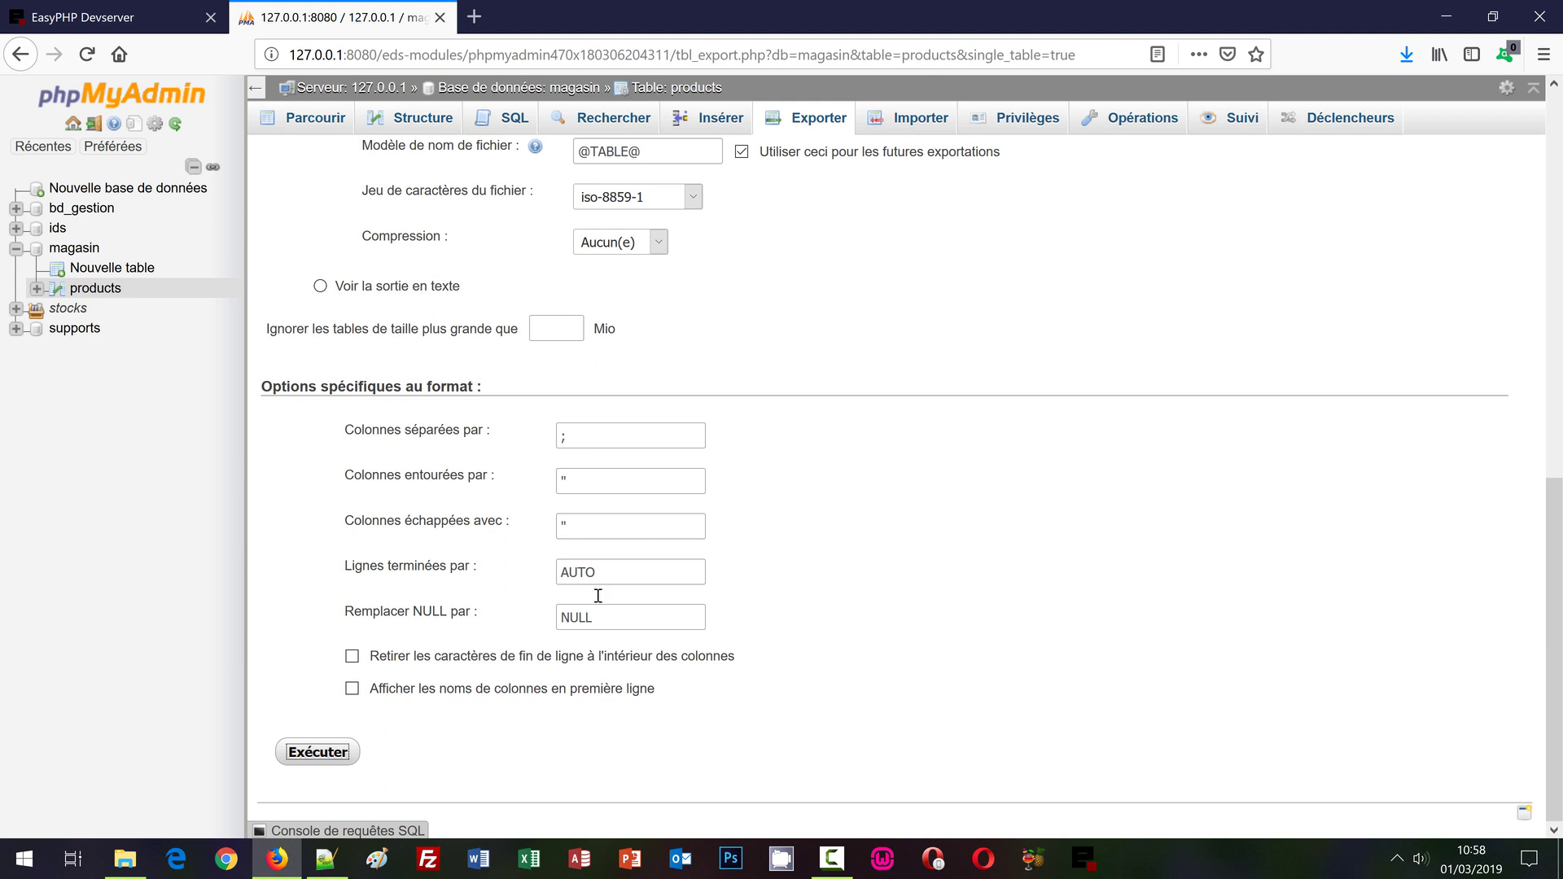
- Open the newly exported products.csv in Excel from the video folder and autofit column K to show the product descriptions
left_click(113, 868)
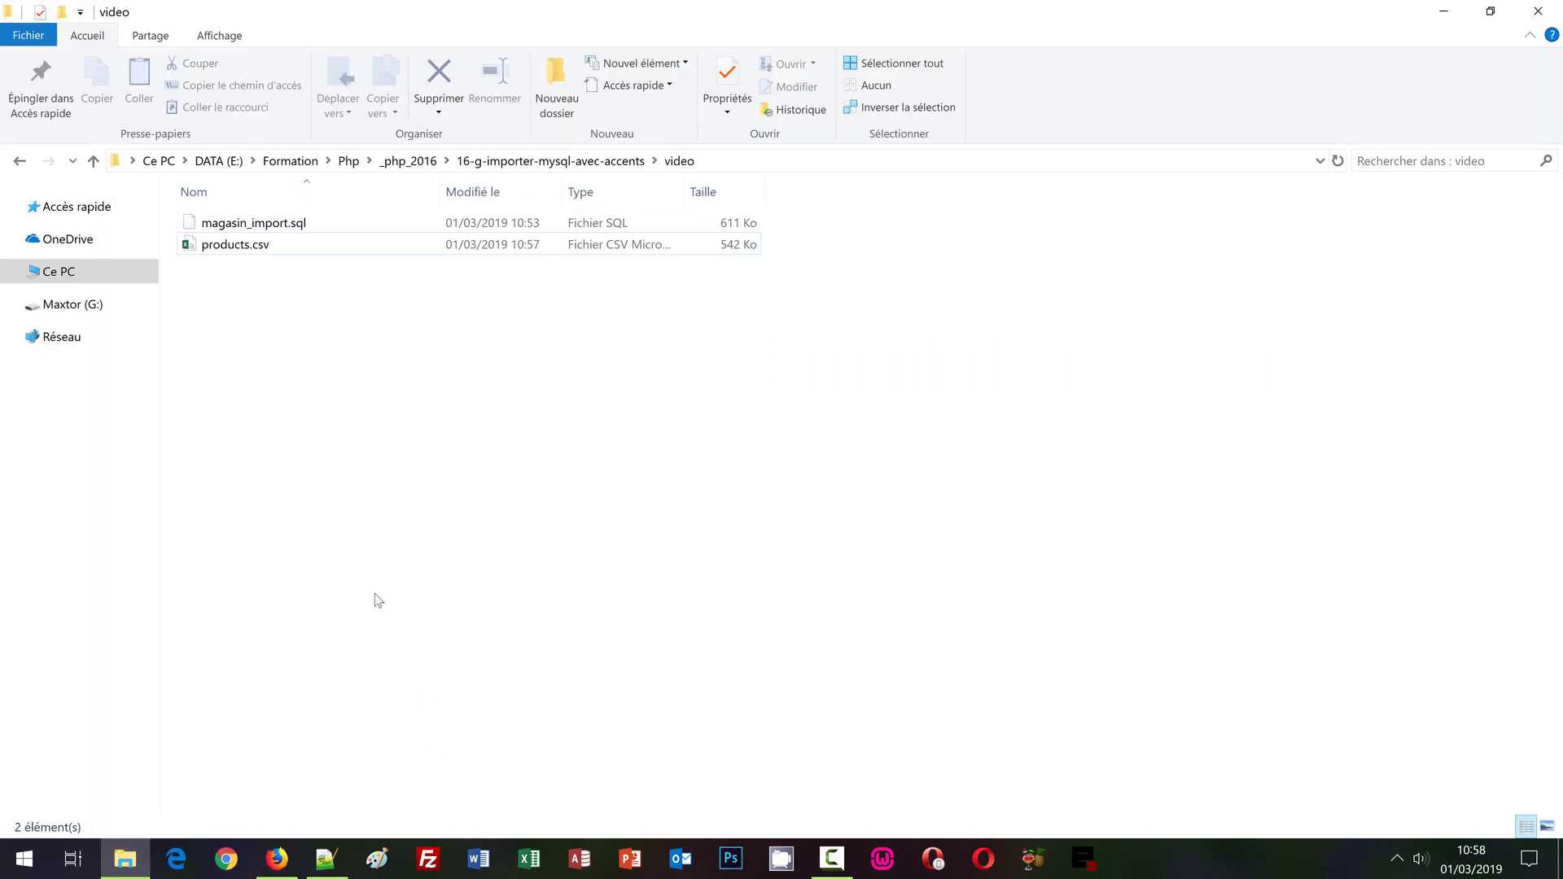
left_click(237, 248)
double_click(238, 248)
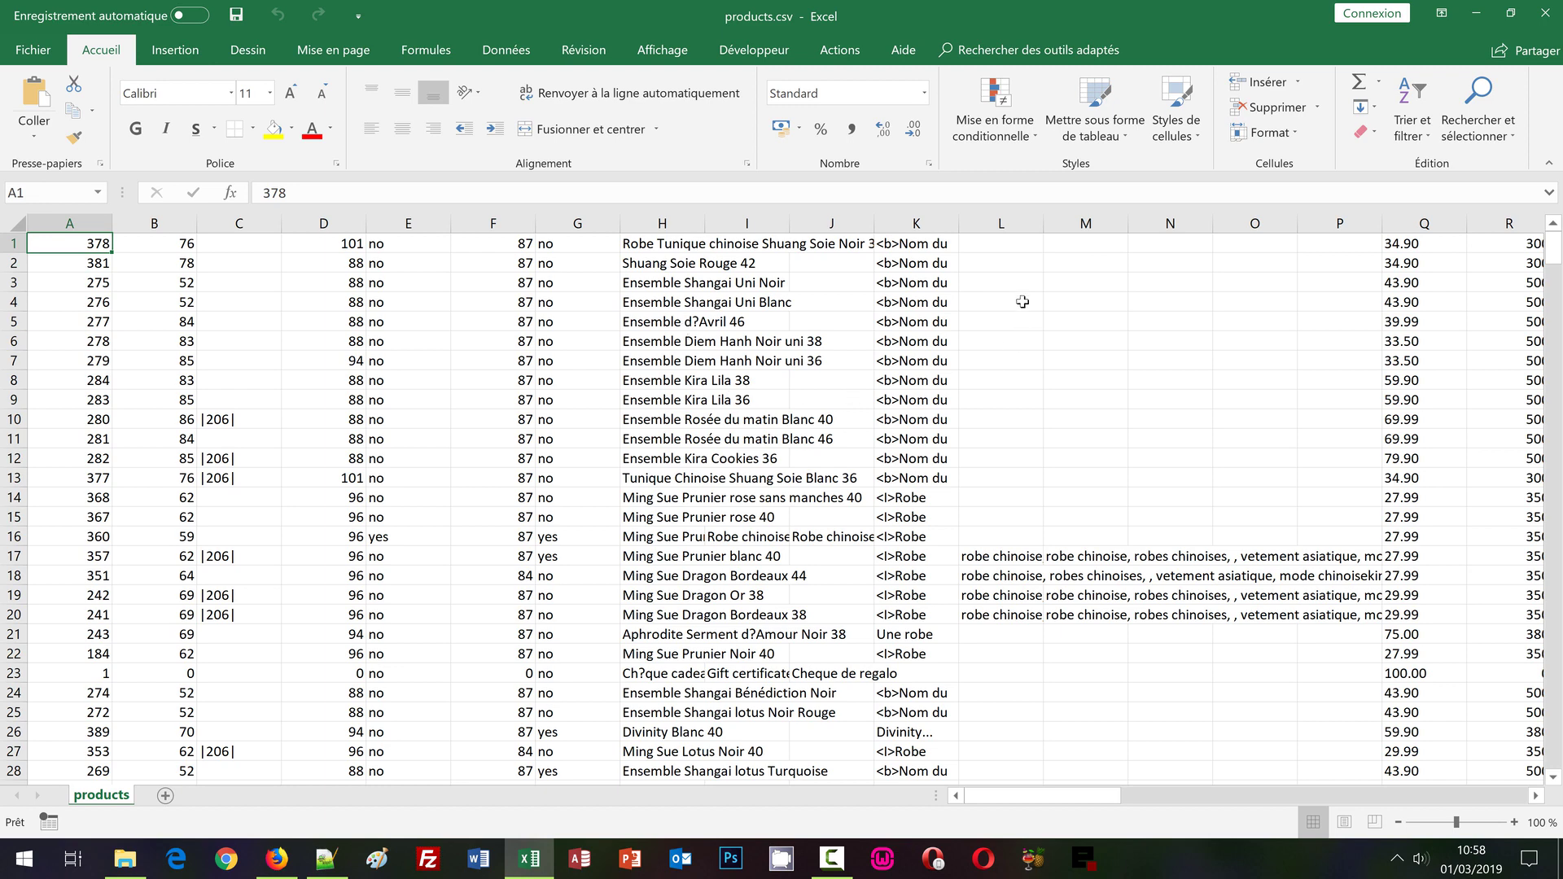
left_click(956, 225)
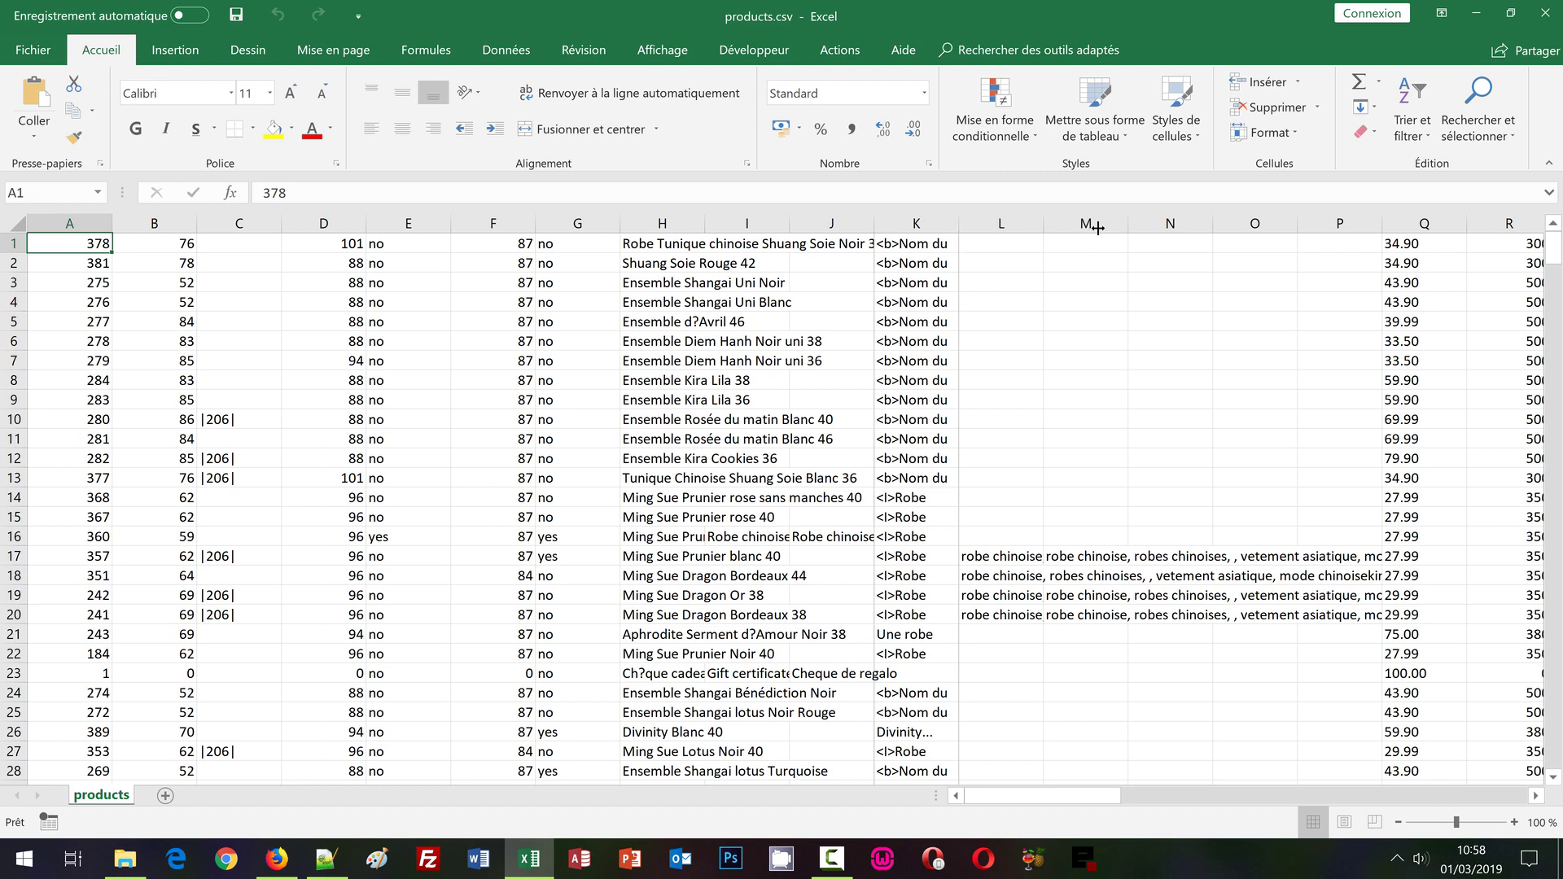
double_click(959, 224)
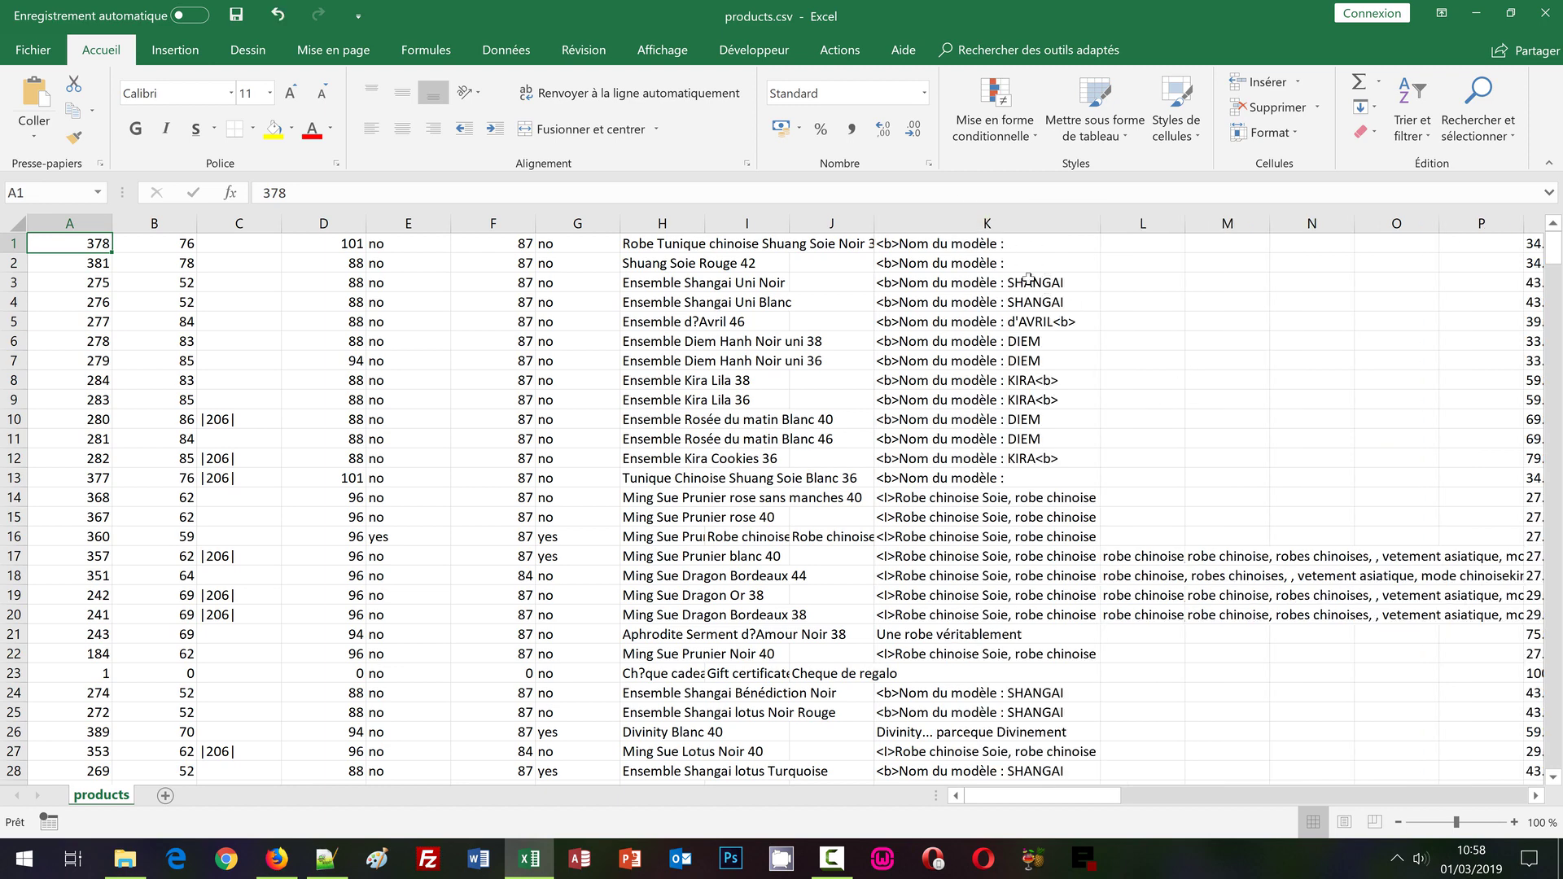